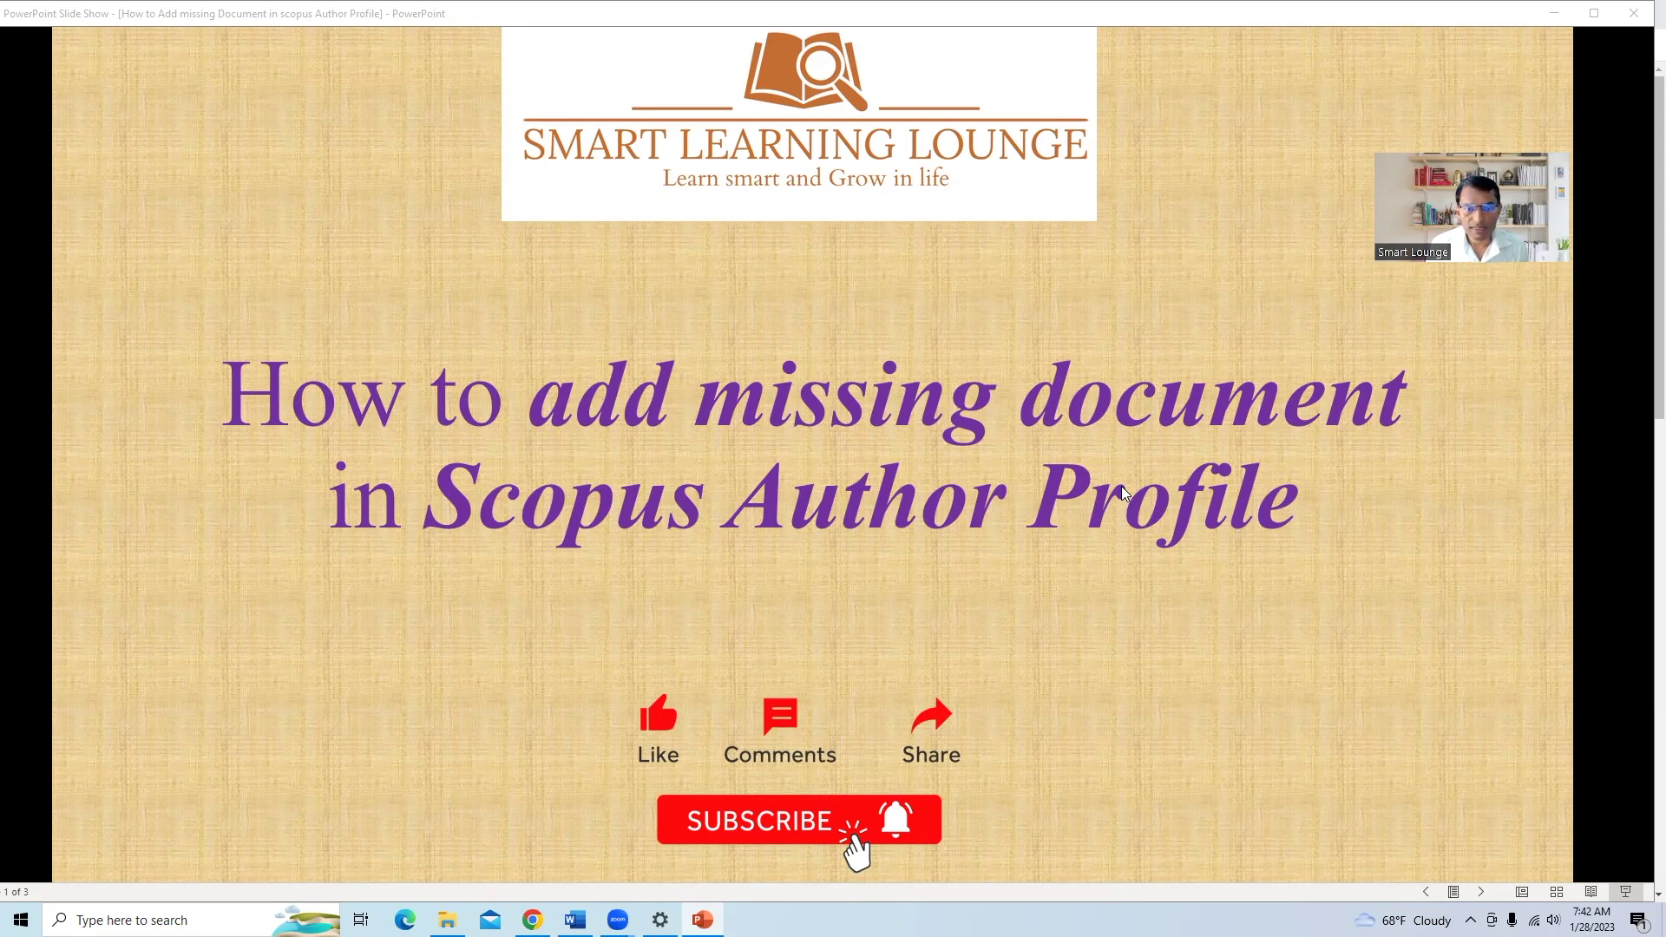
Advance the slide show to slide 2, which lists the six steps to add a missing document.
key("Right")
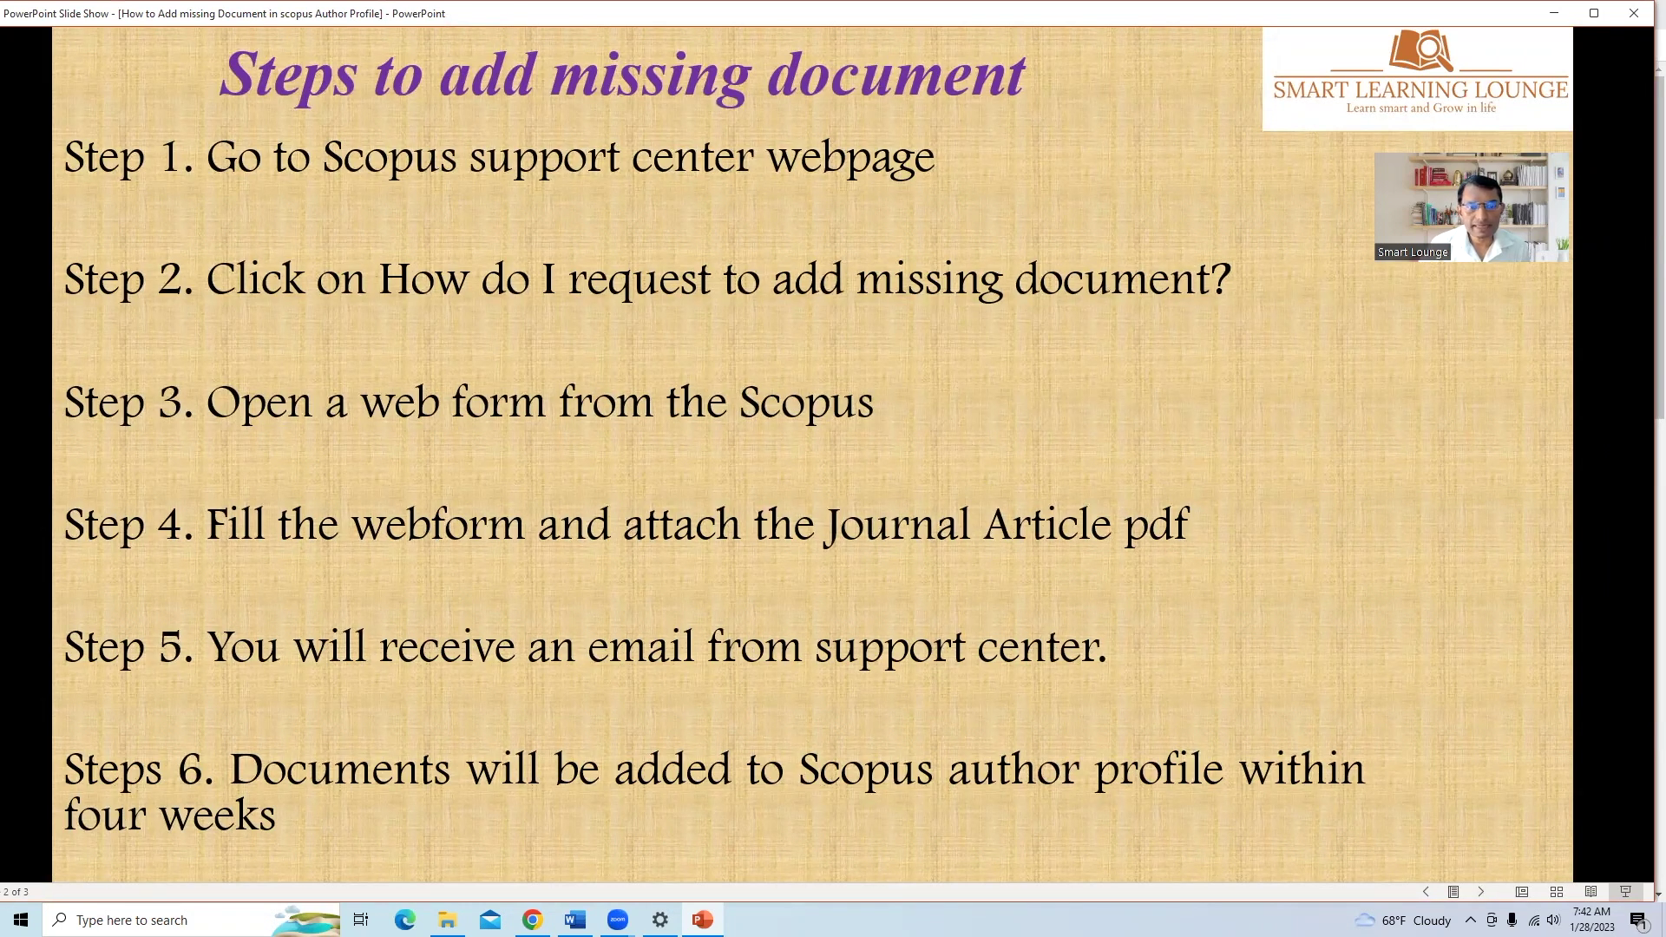
Switch to Chrome and open the 'Home - Scopus Support Center' search result.
left_click(532, 919)
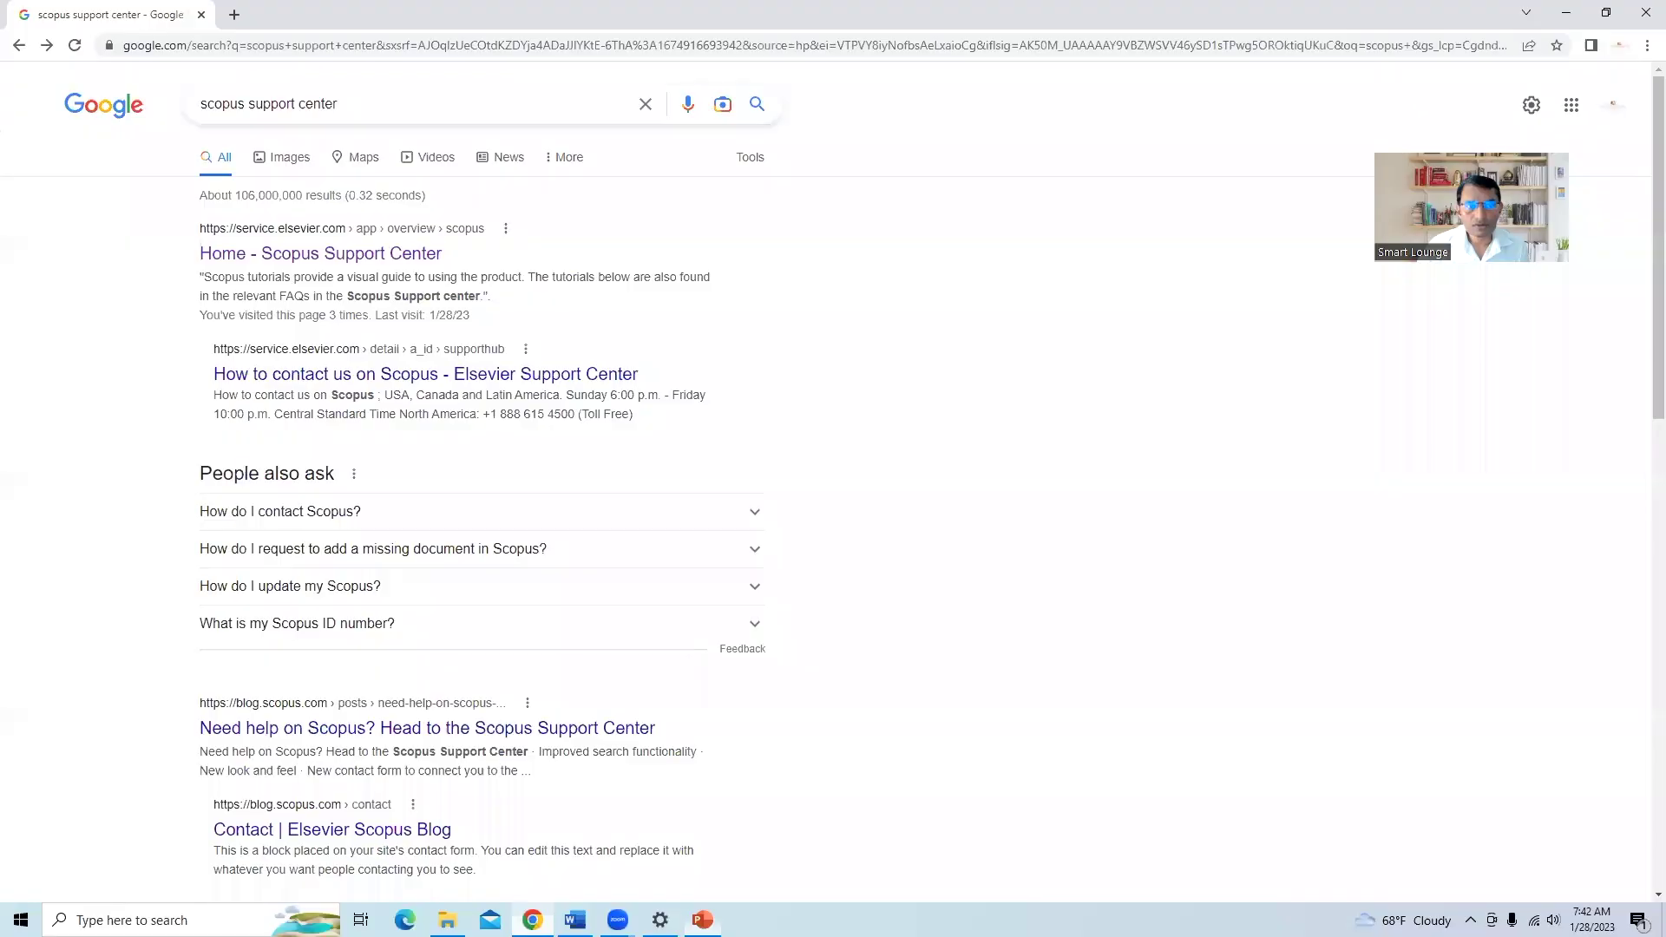
left_click(331, 260)
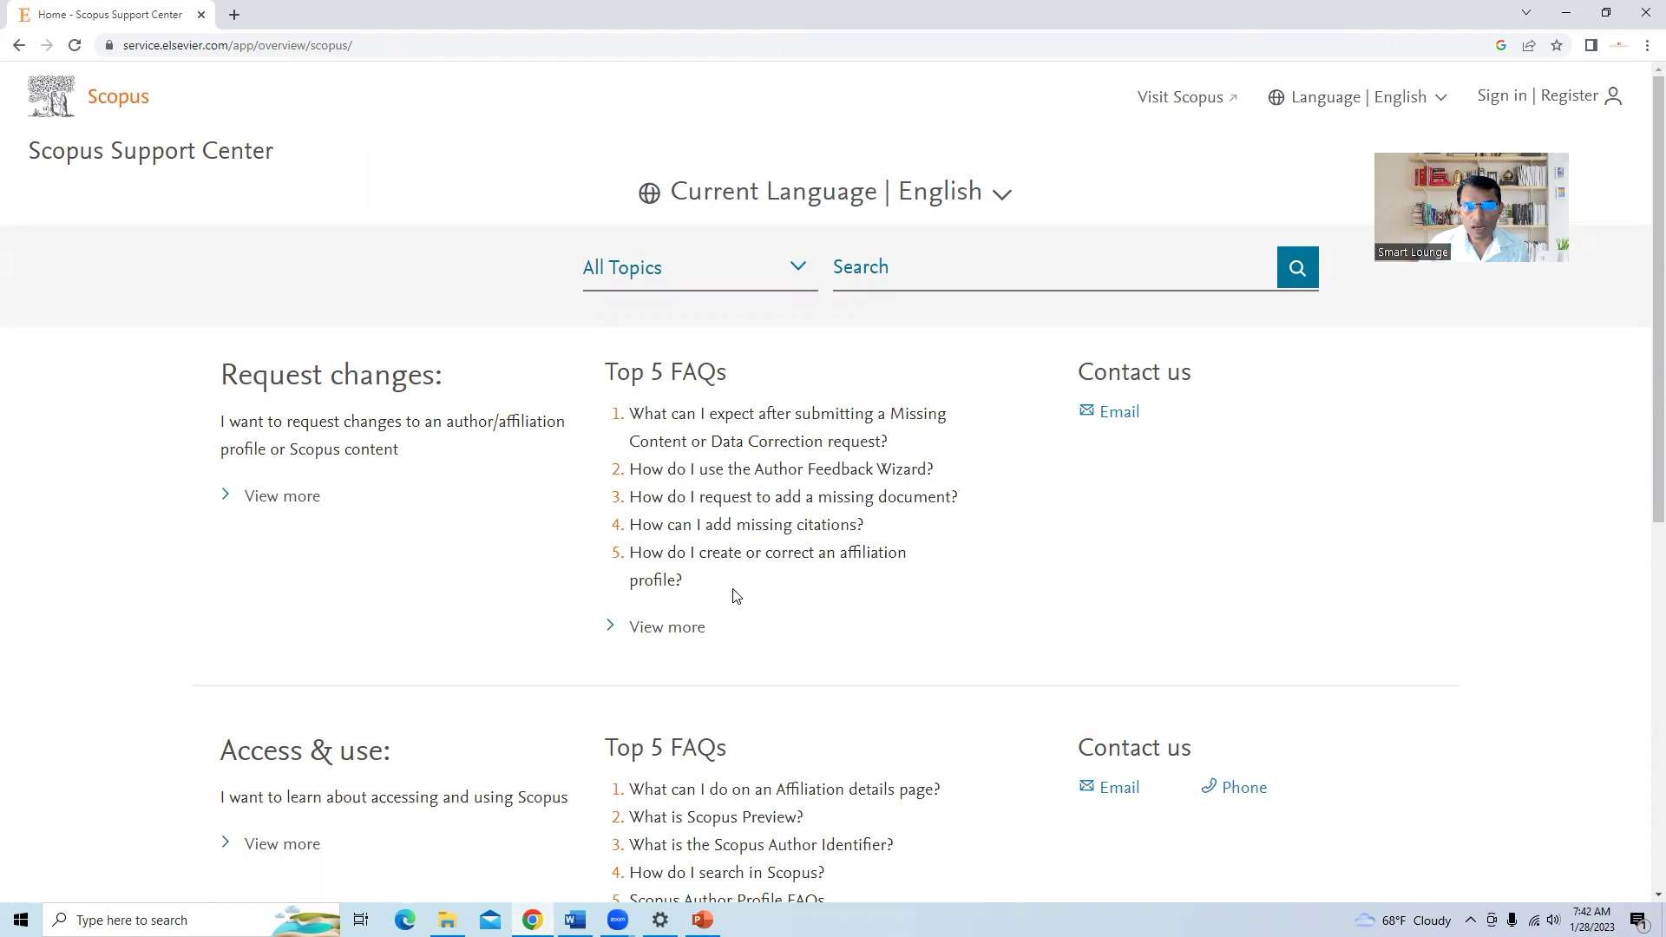
Open the FAQ 'How do I request to add a missing document?' and read through its steps.
left_click(726, 502)
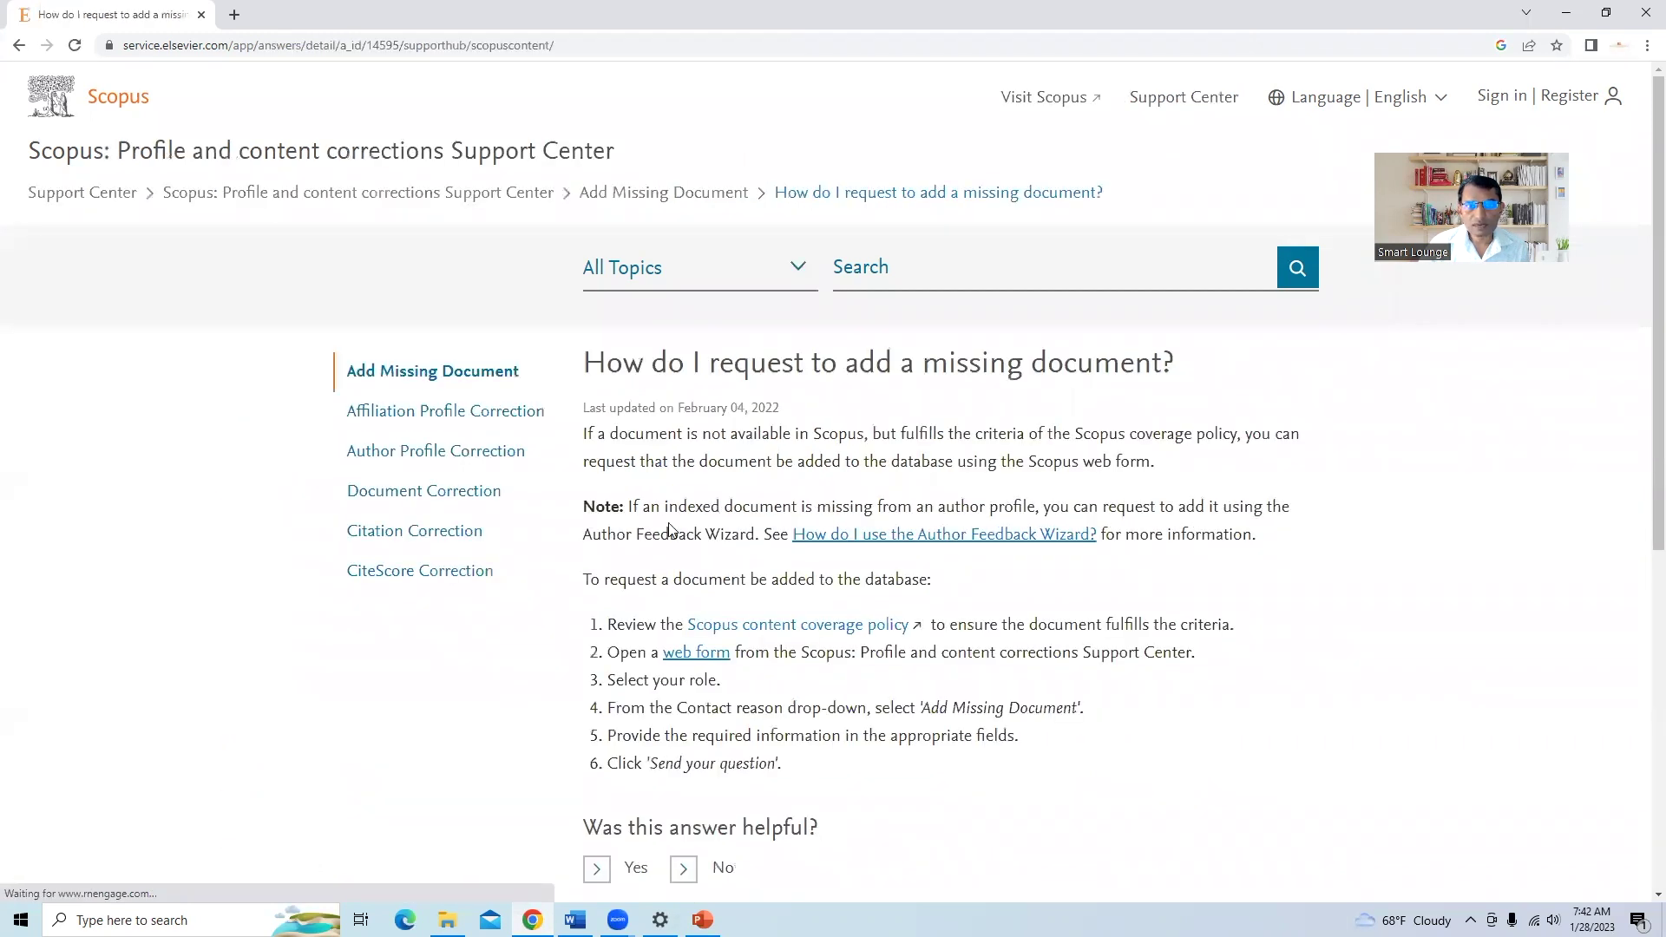
scroll(1642, 406, "down", 3)
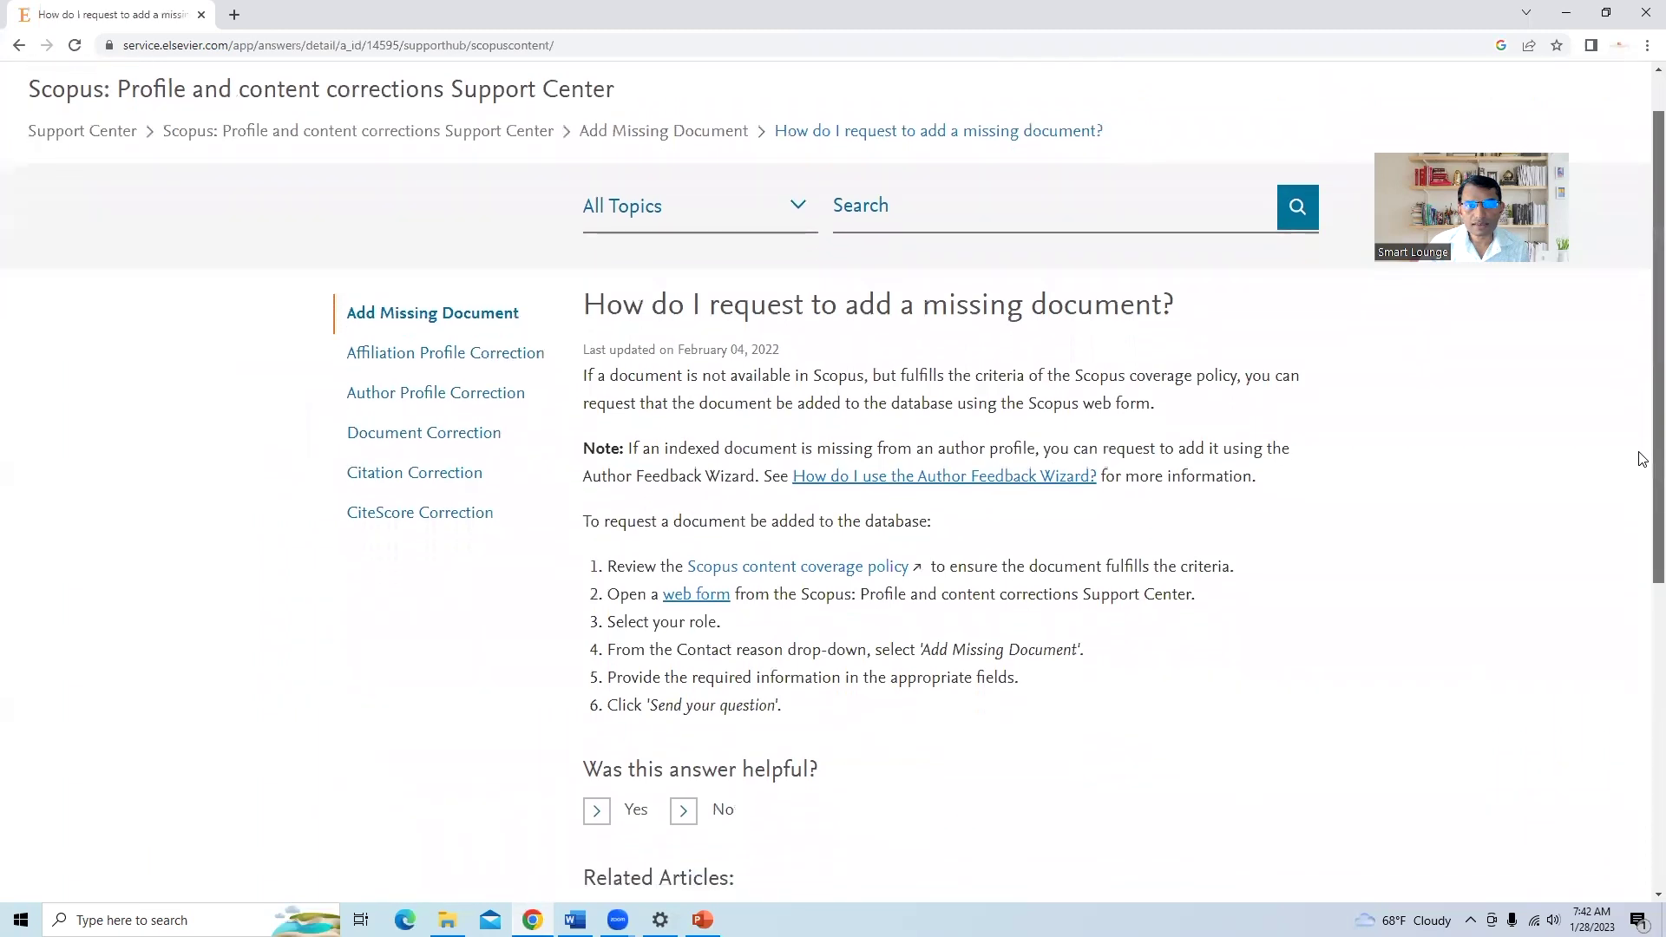
scroll(1639, 521, "down", 1)
scroll(1640, 517, "up", 1)
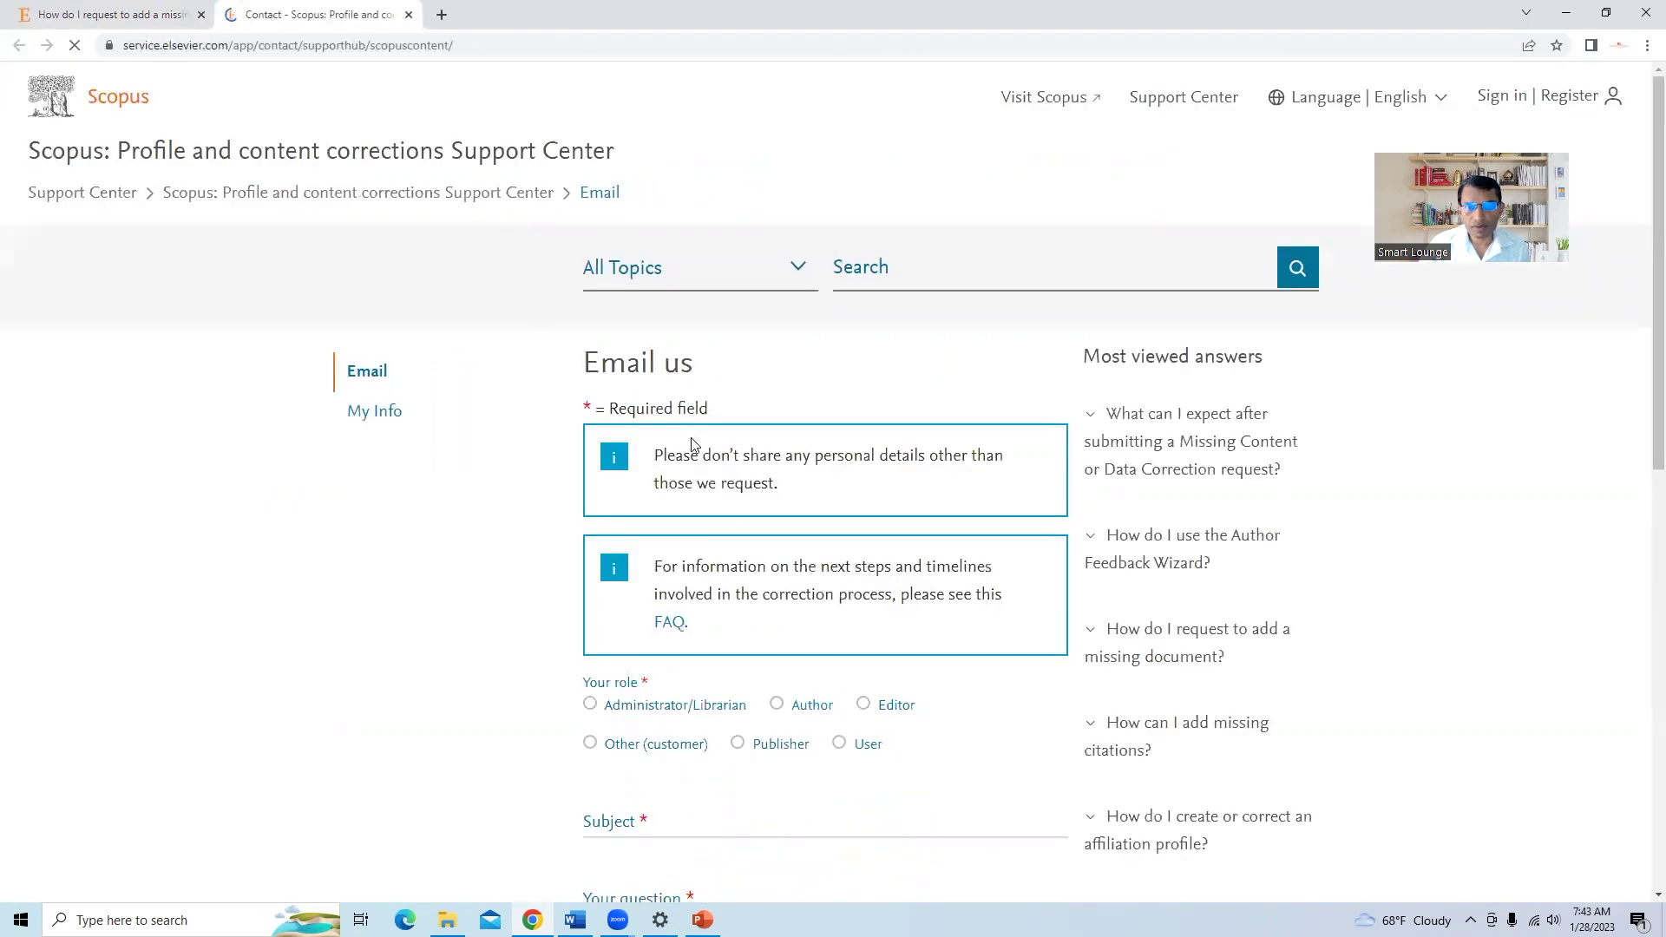
On the Email us form, choose Author, reason Add Missing Document, and type Missing Article(s).
scroll(1641, 372, "down", 1)
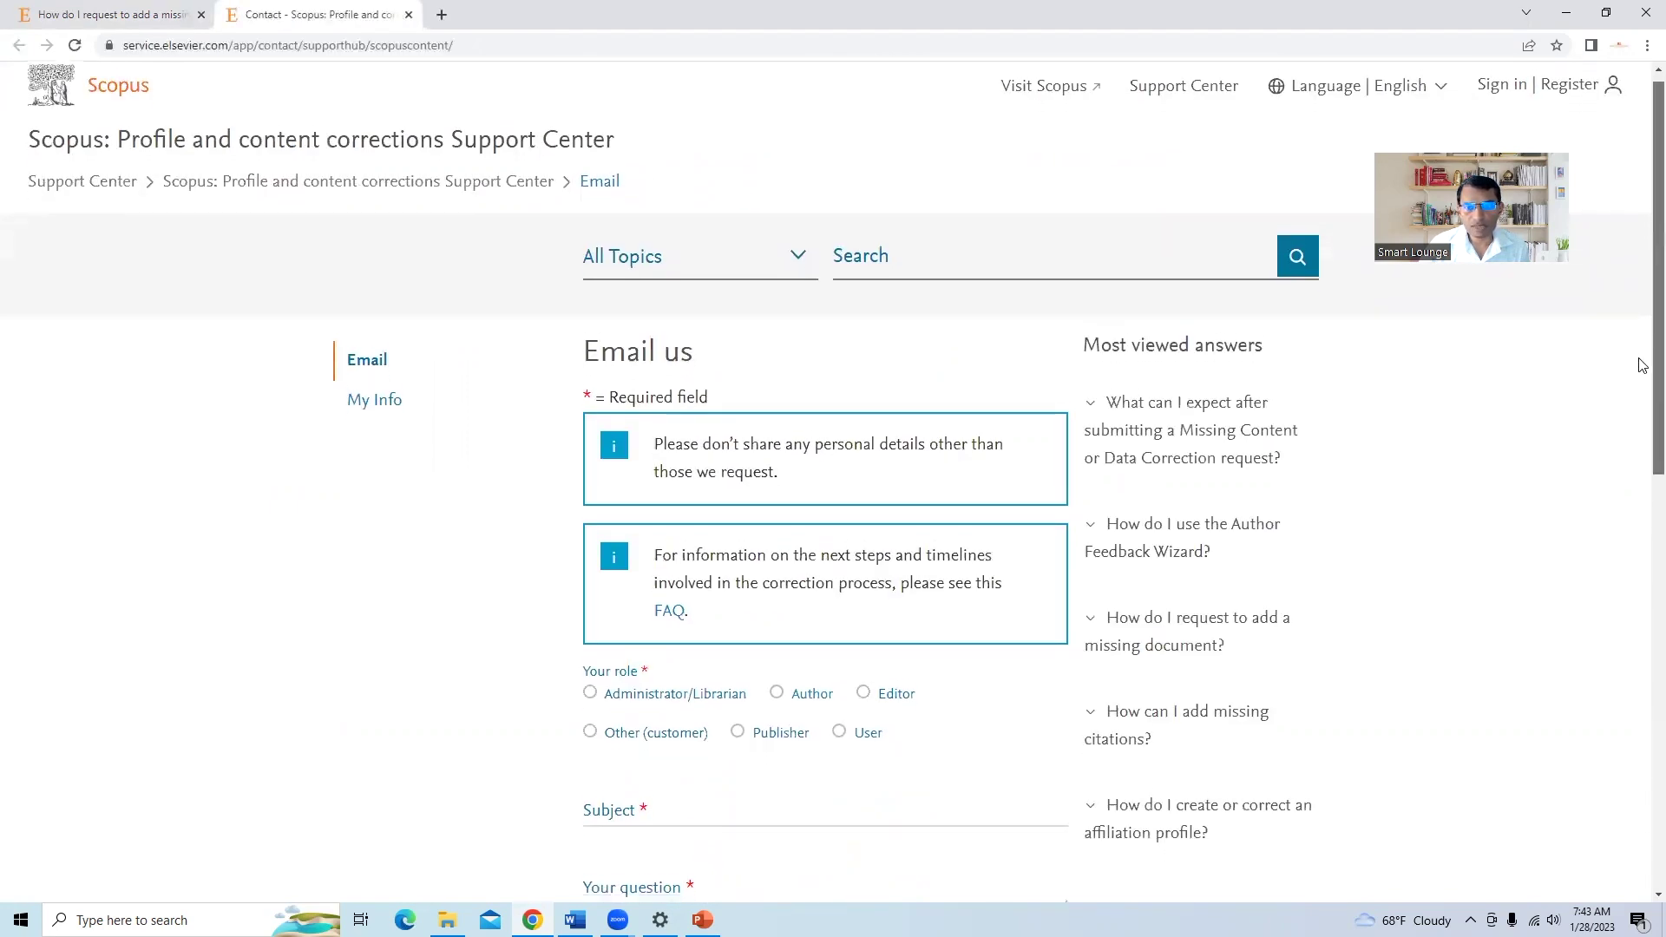
scroll(1642, 372, "down", 4)
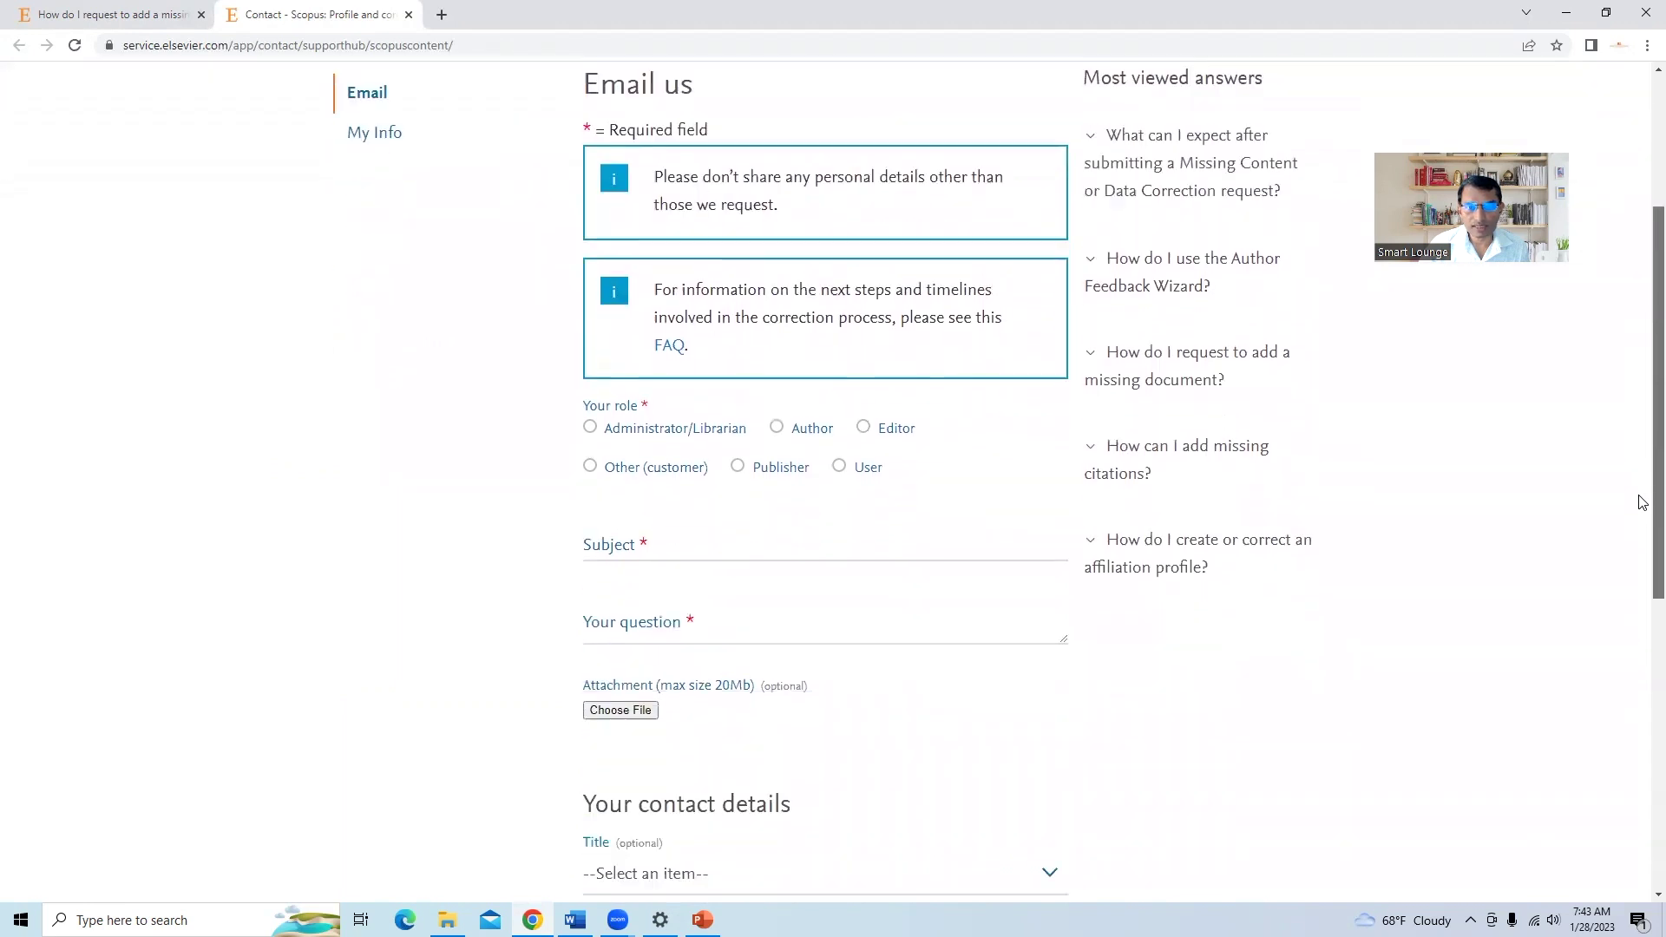
scroll(1642, 533, "down", 1)
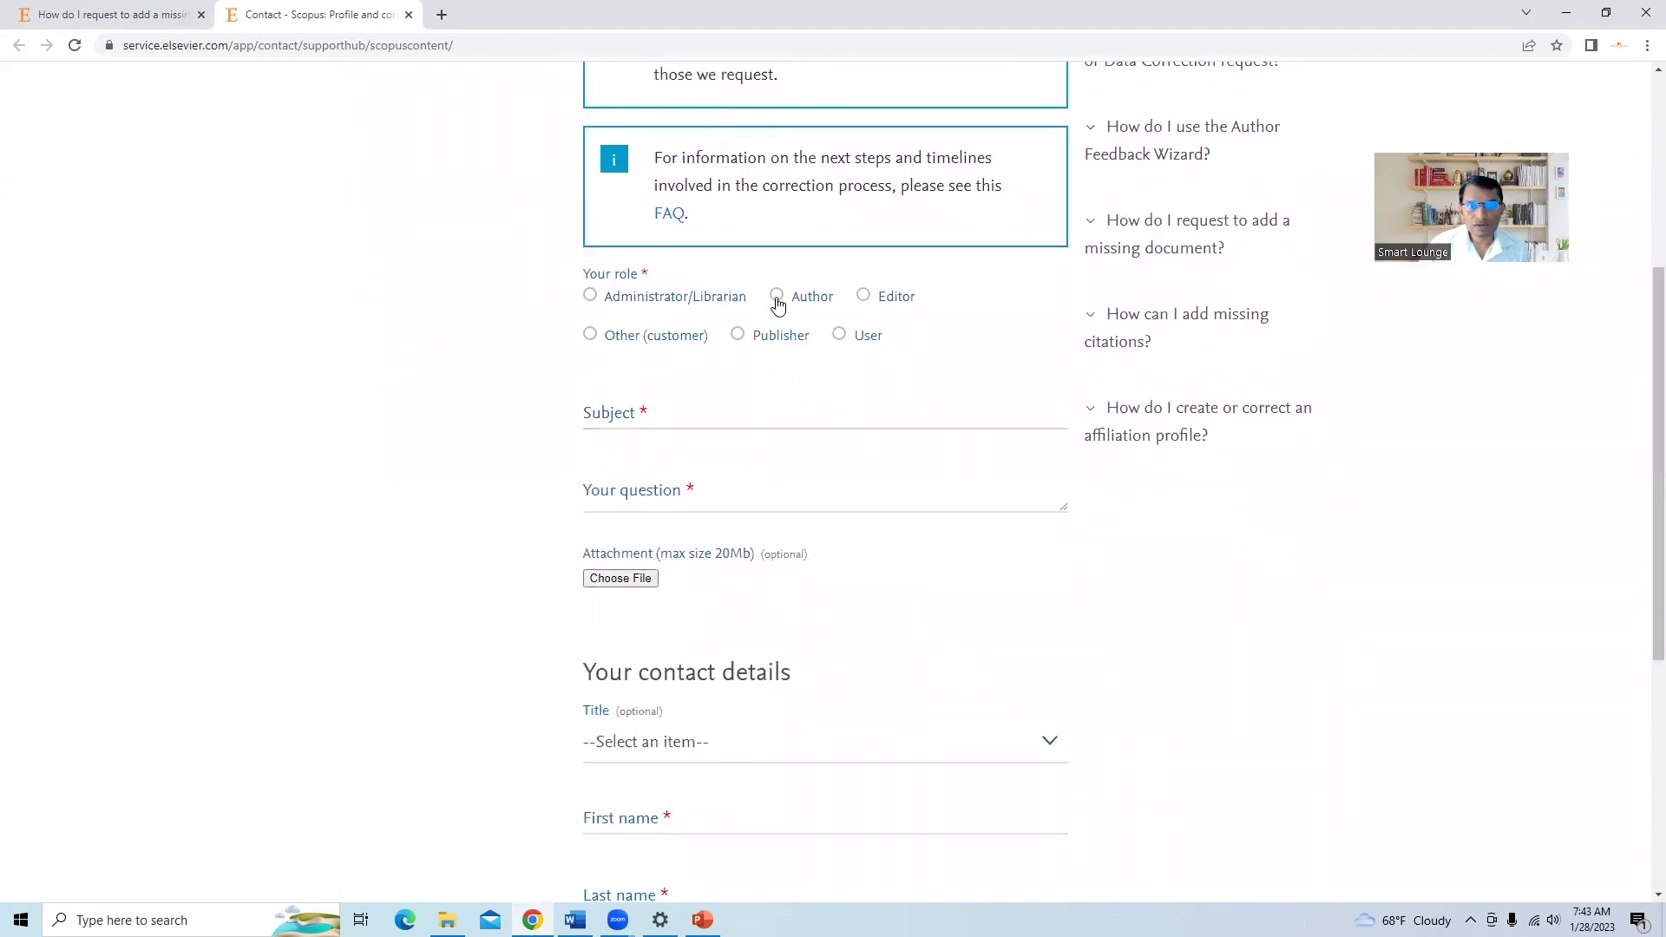
left_click(776, 296)
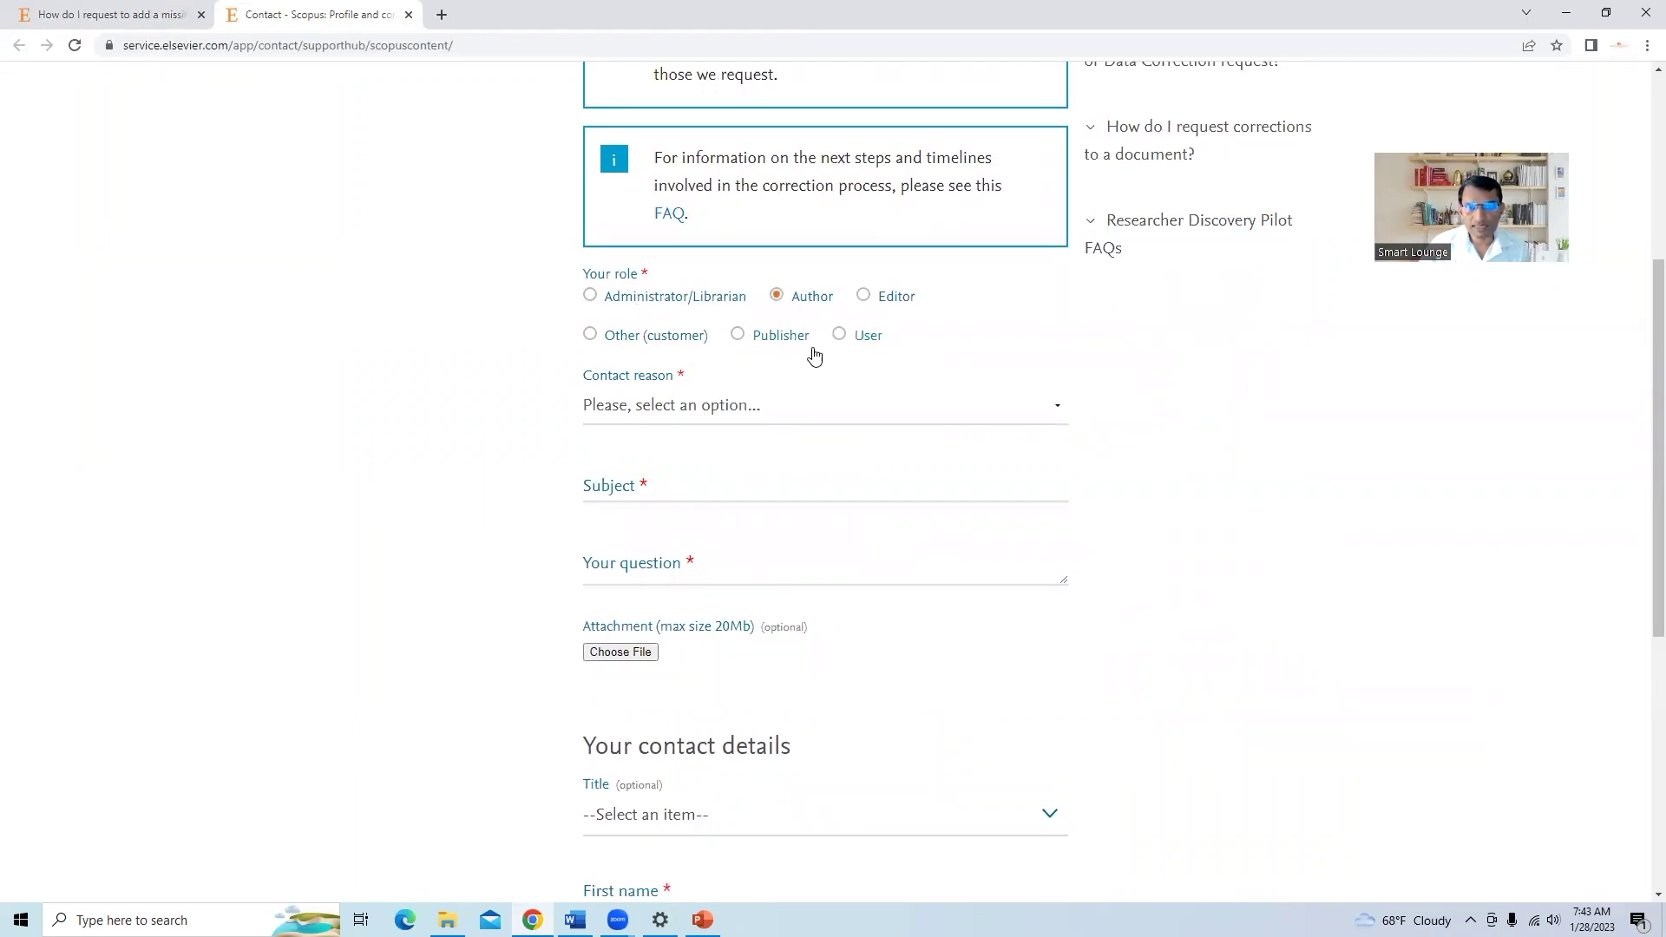
left_click(1054, 409)
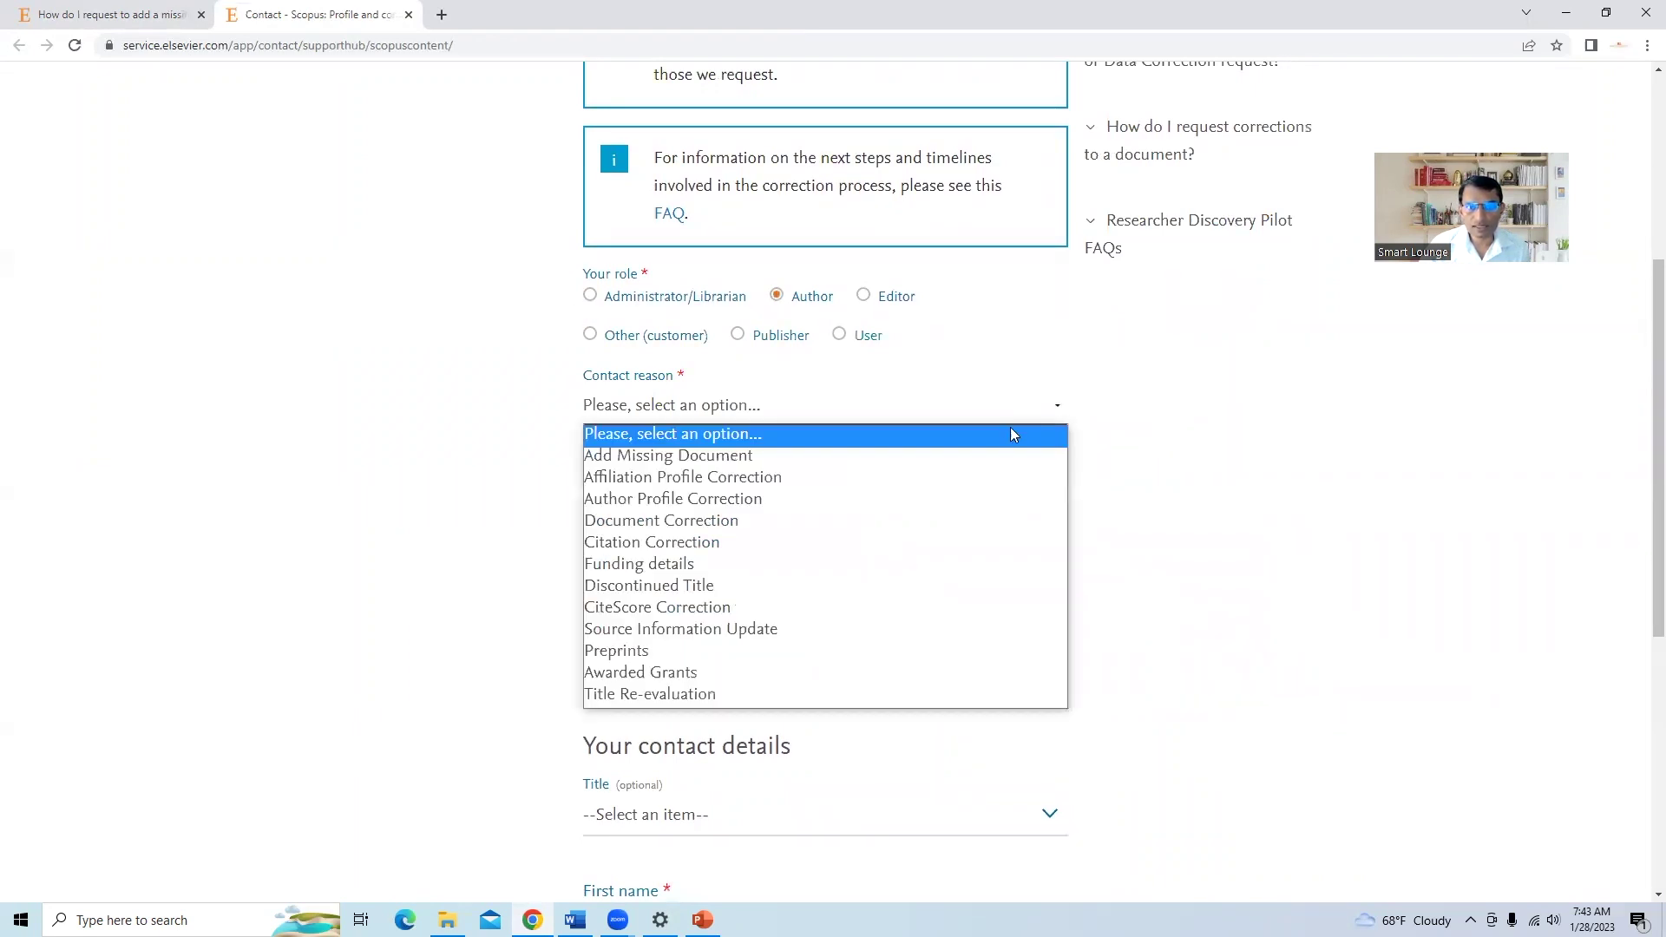
left_click(968, 458)
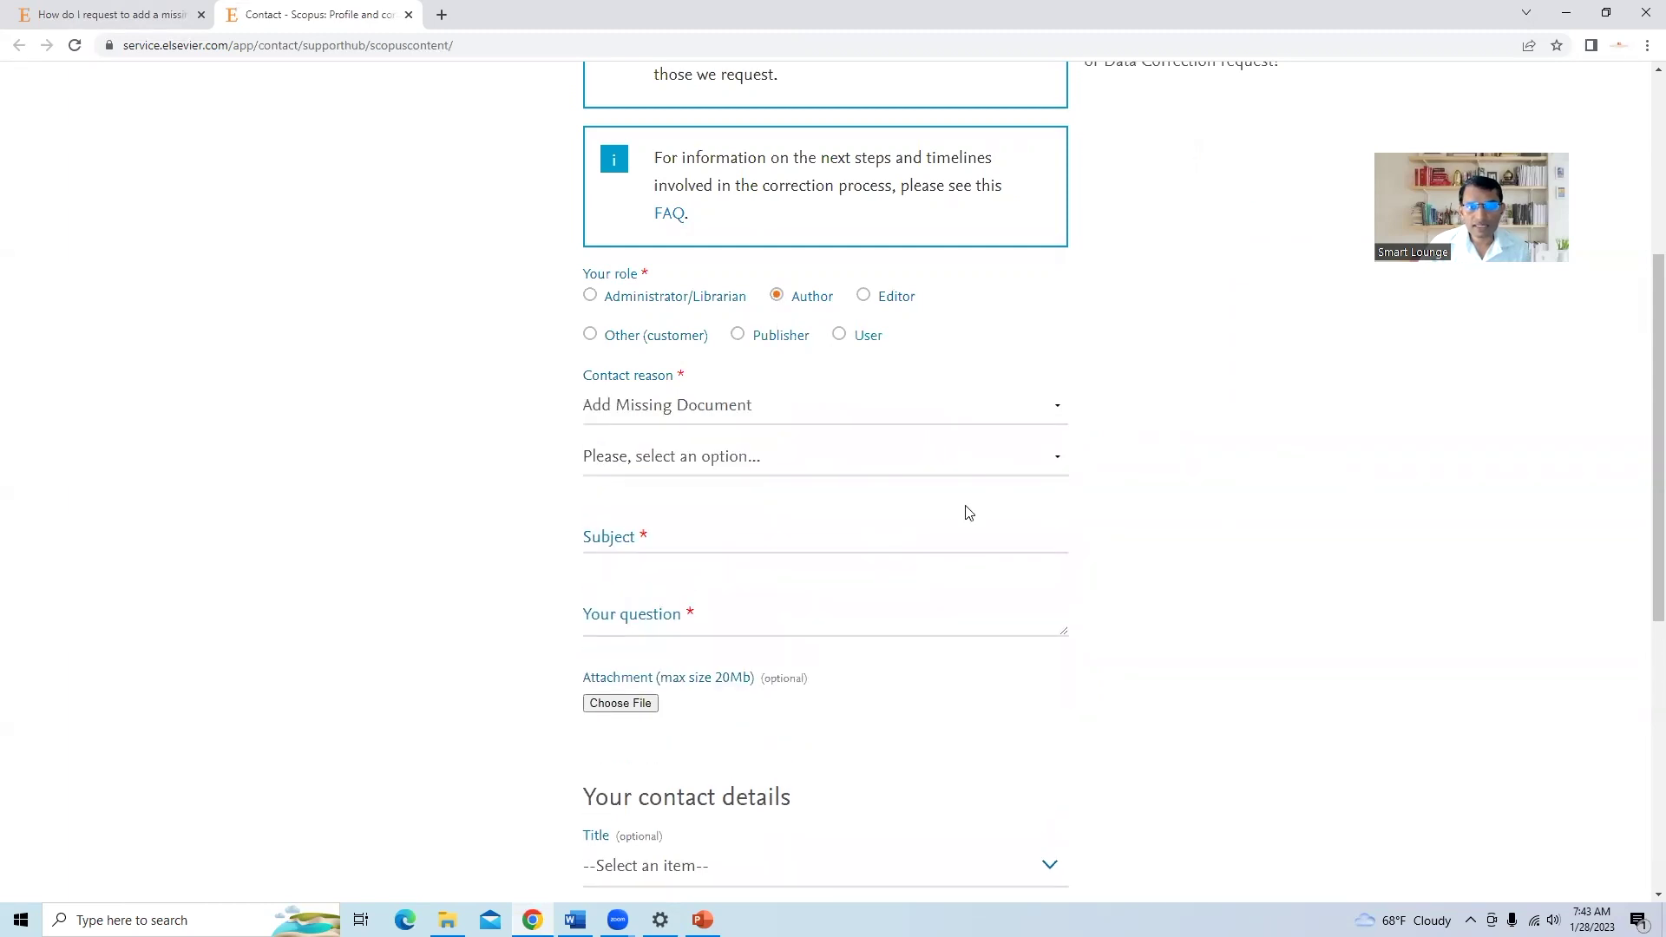
left_click(1053, 459)
left_click(1004, 527)
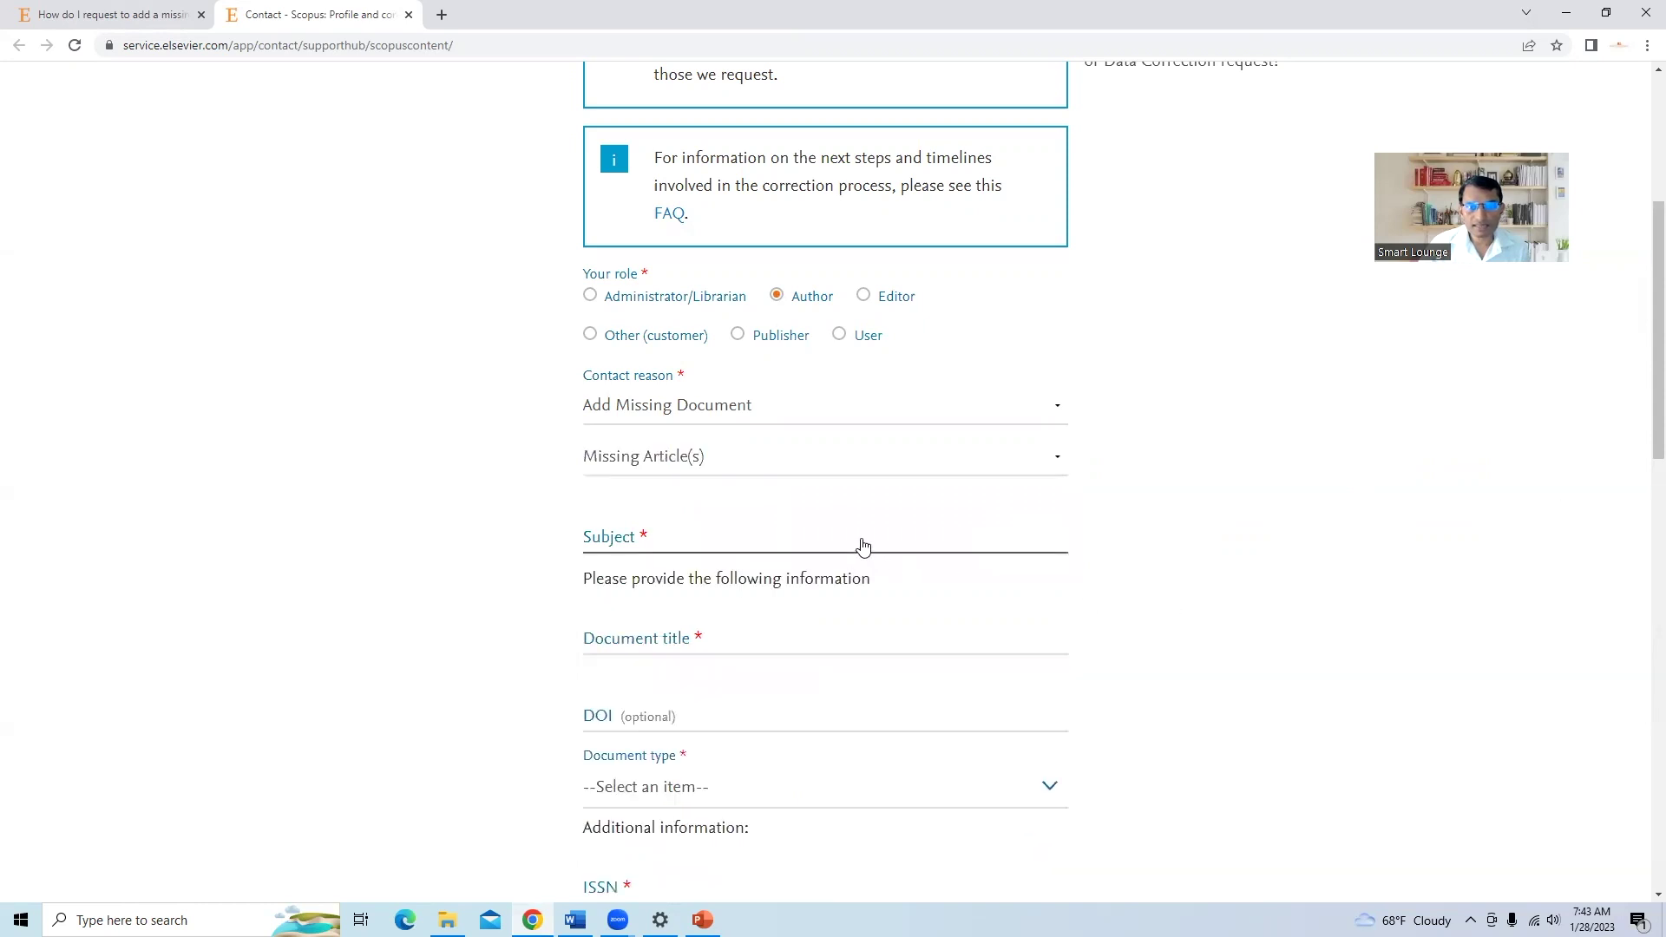
left_click(862, 540)
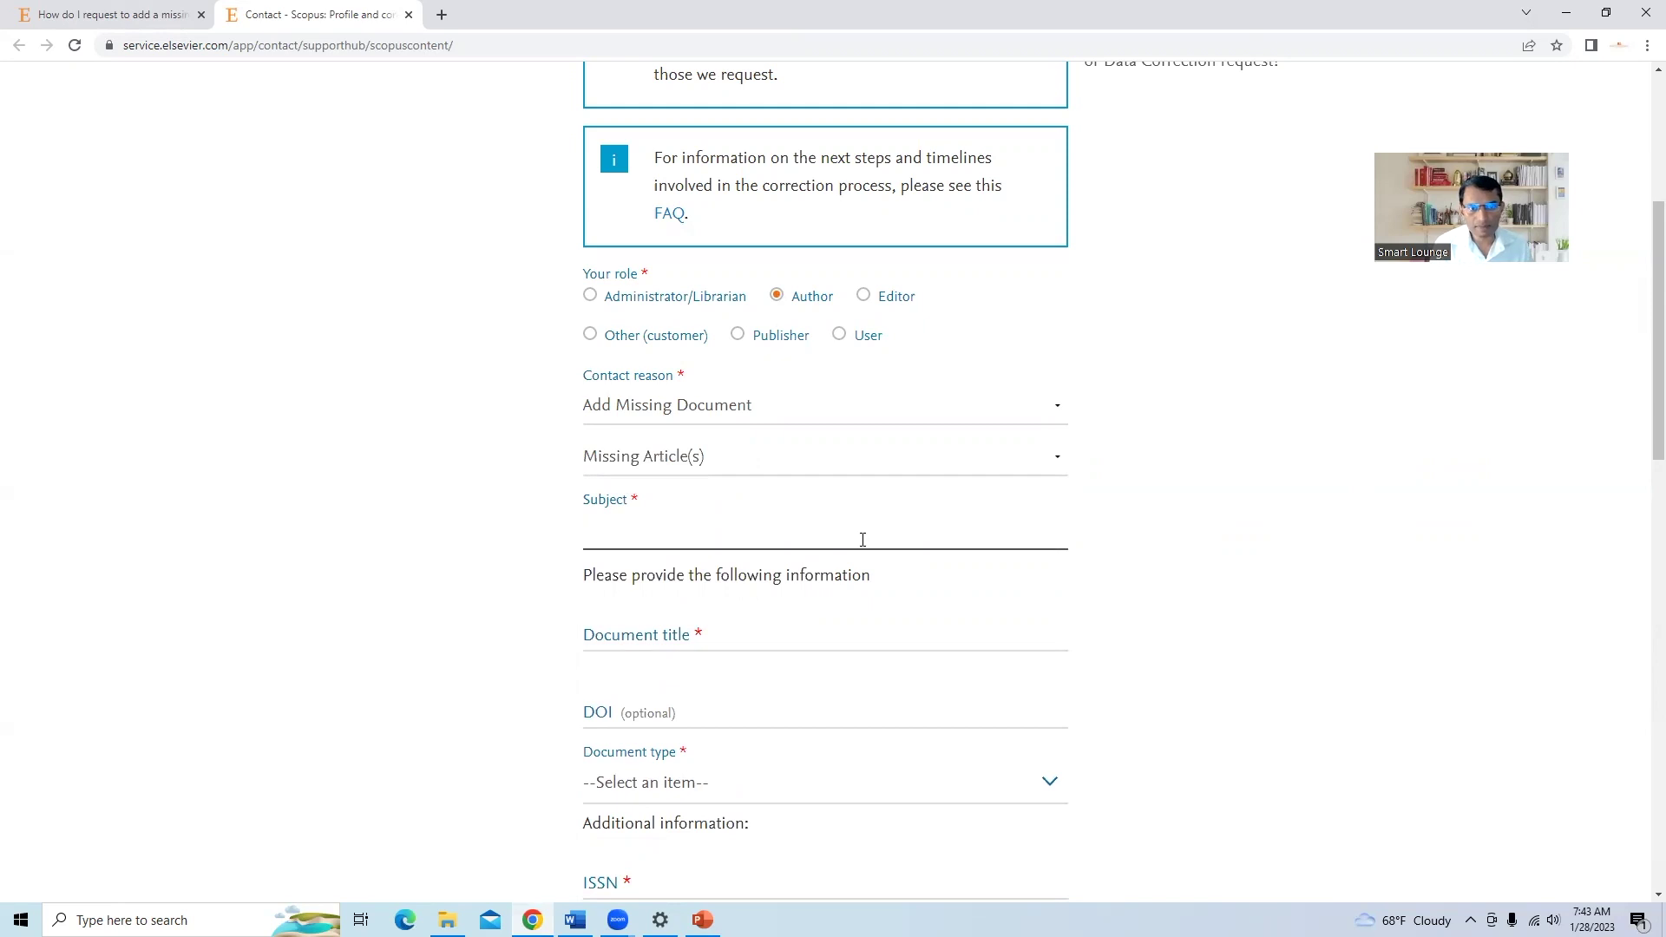
Enter Subject 'Add missing Journal Article' and Document title 'ABC', then open the Document type list.
type("Add m")
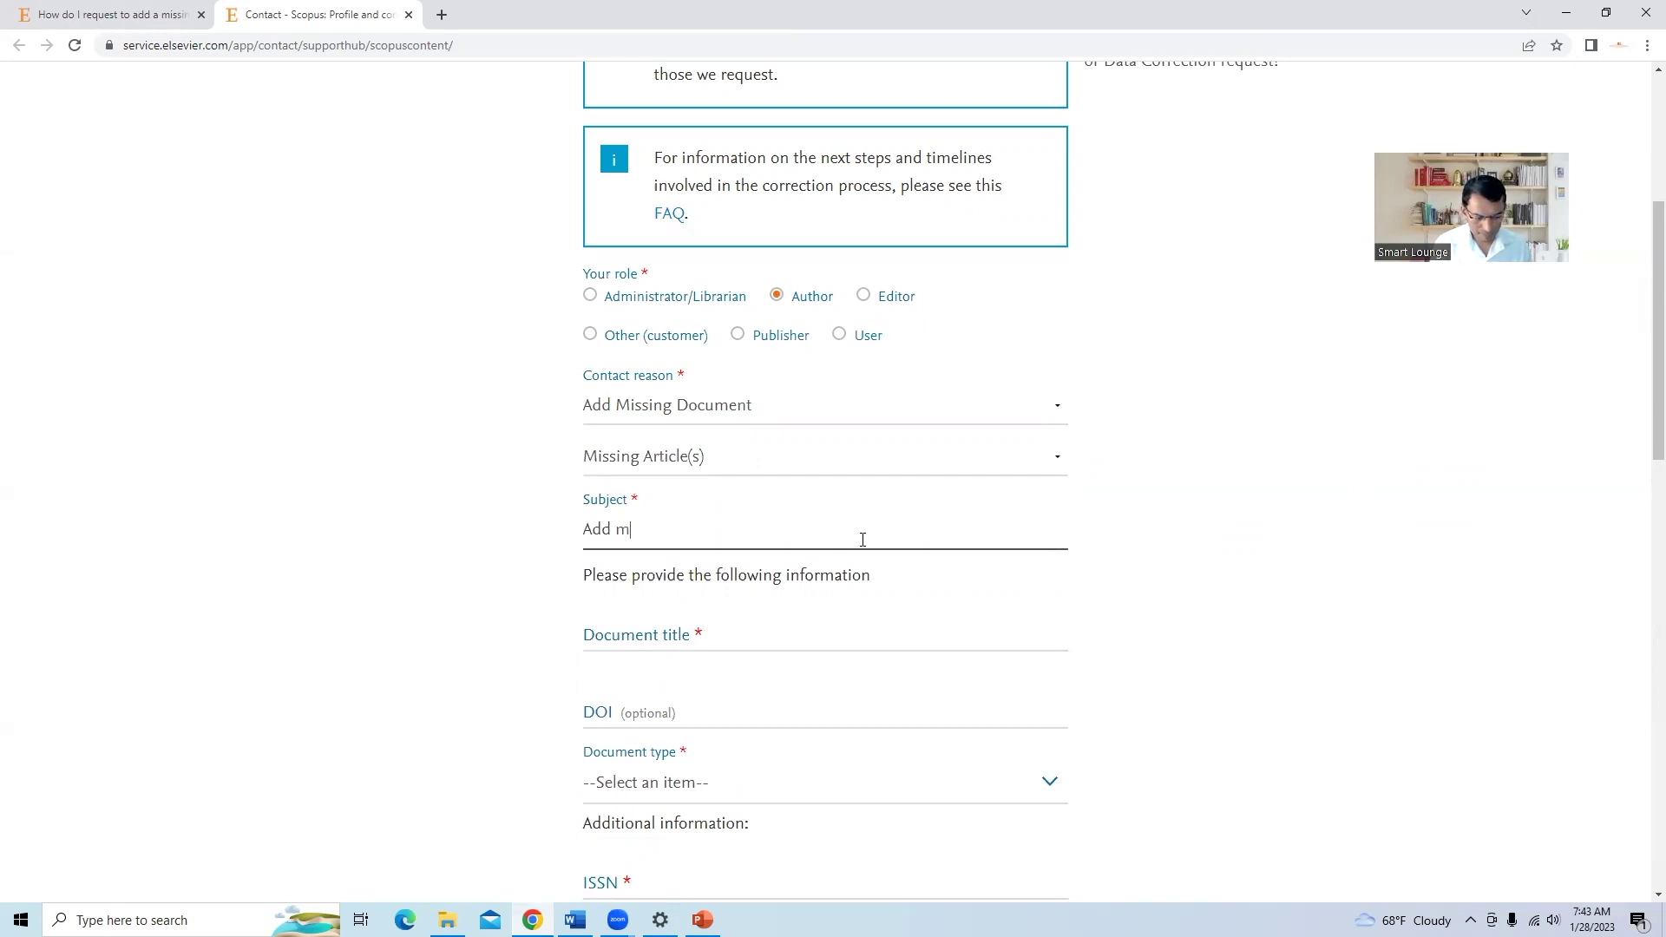
type("issing Journal Article")
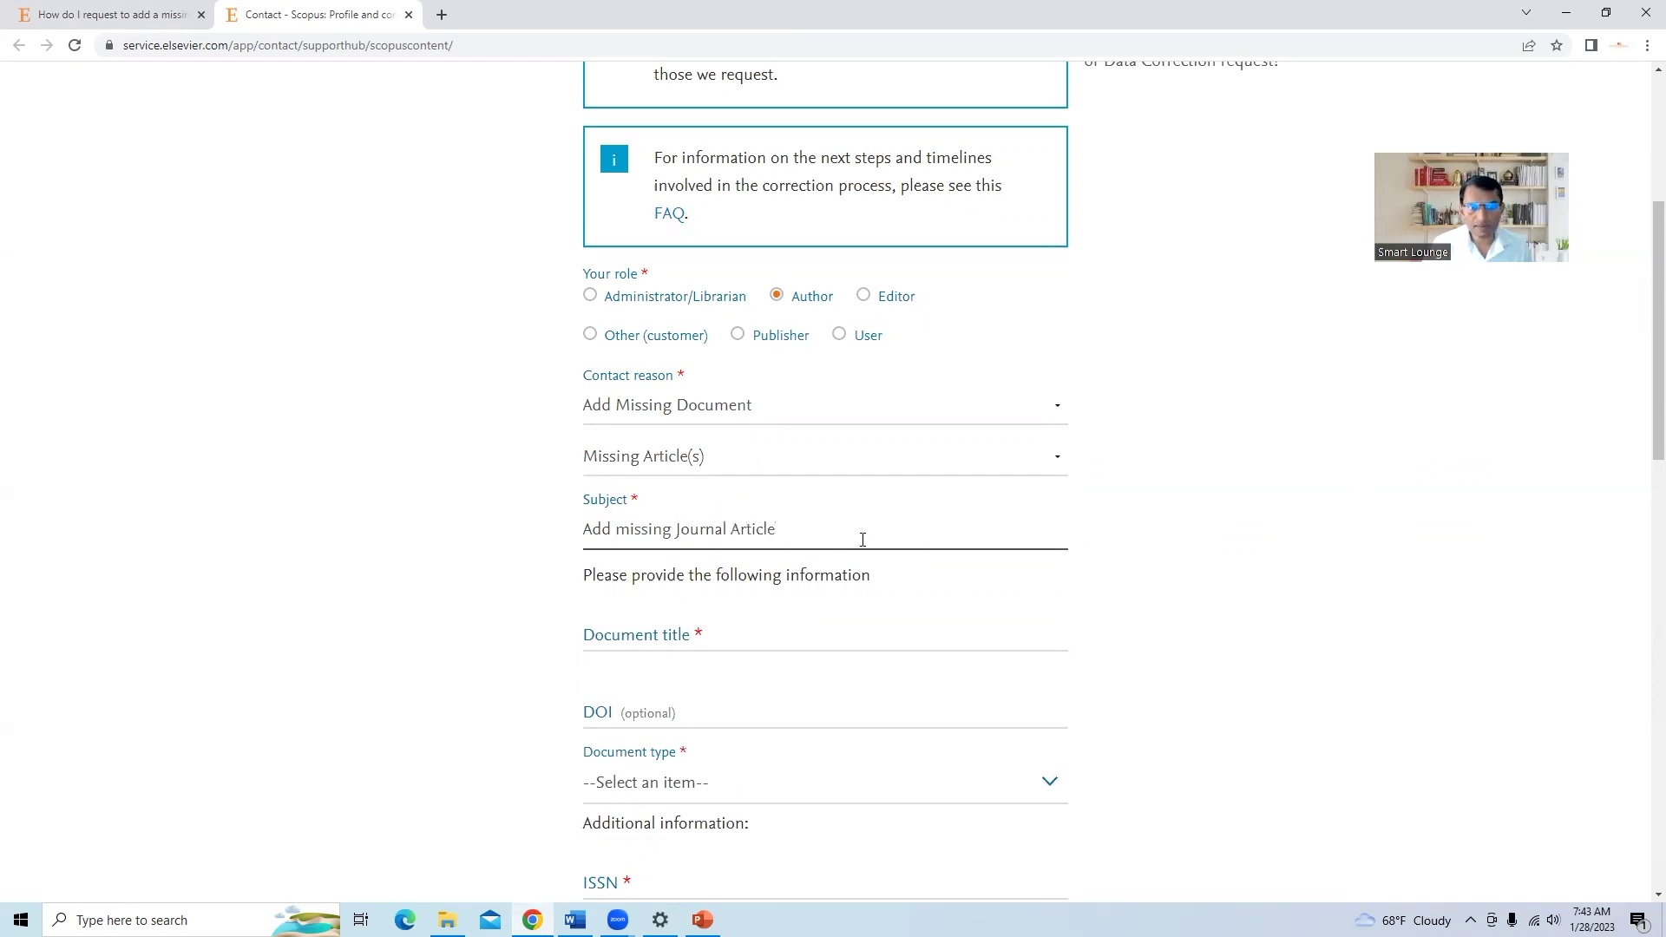
left_click(812, 636)
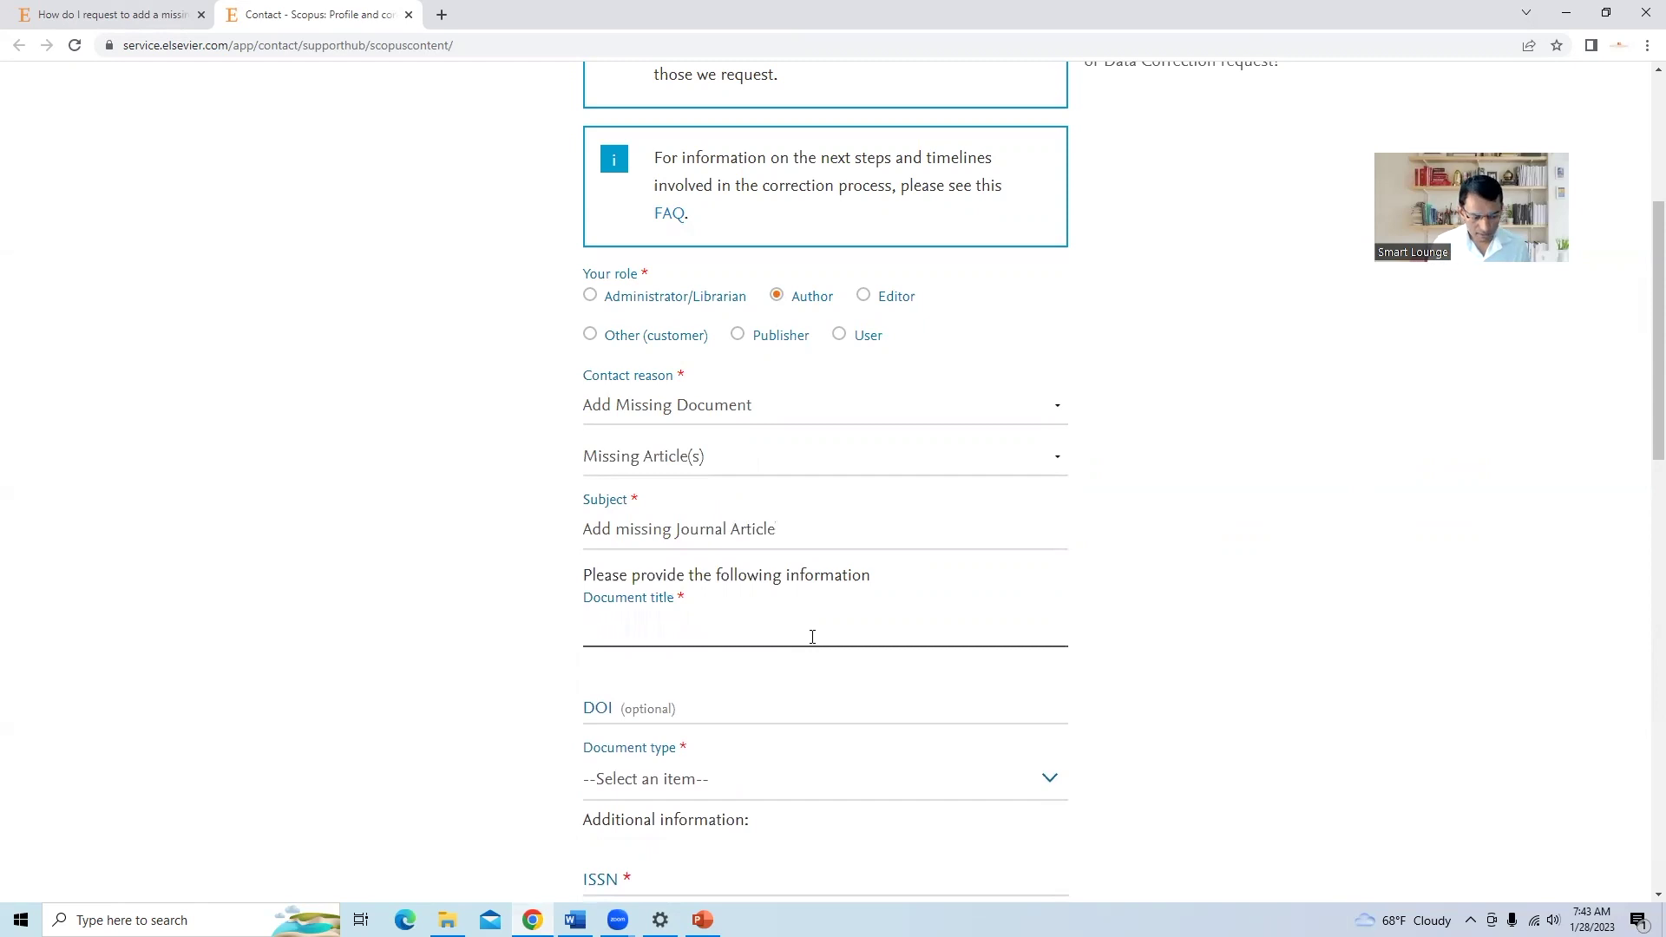
type("ABC")
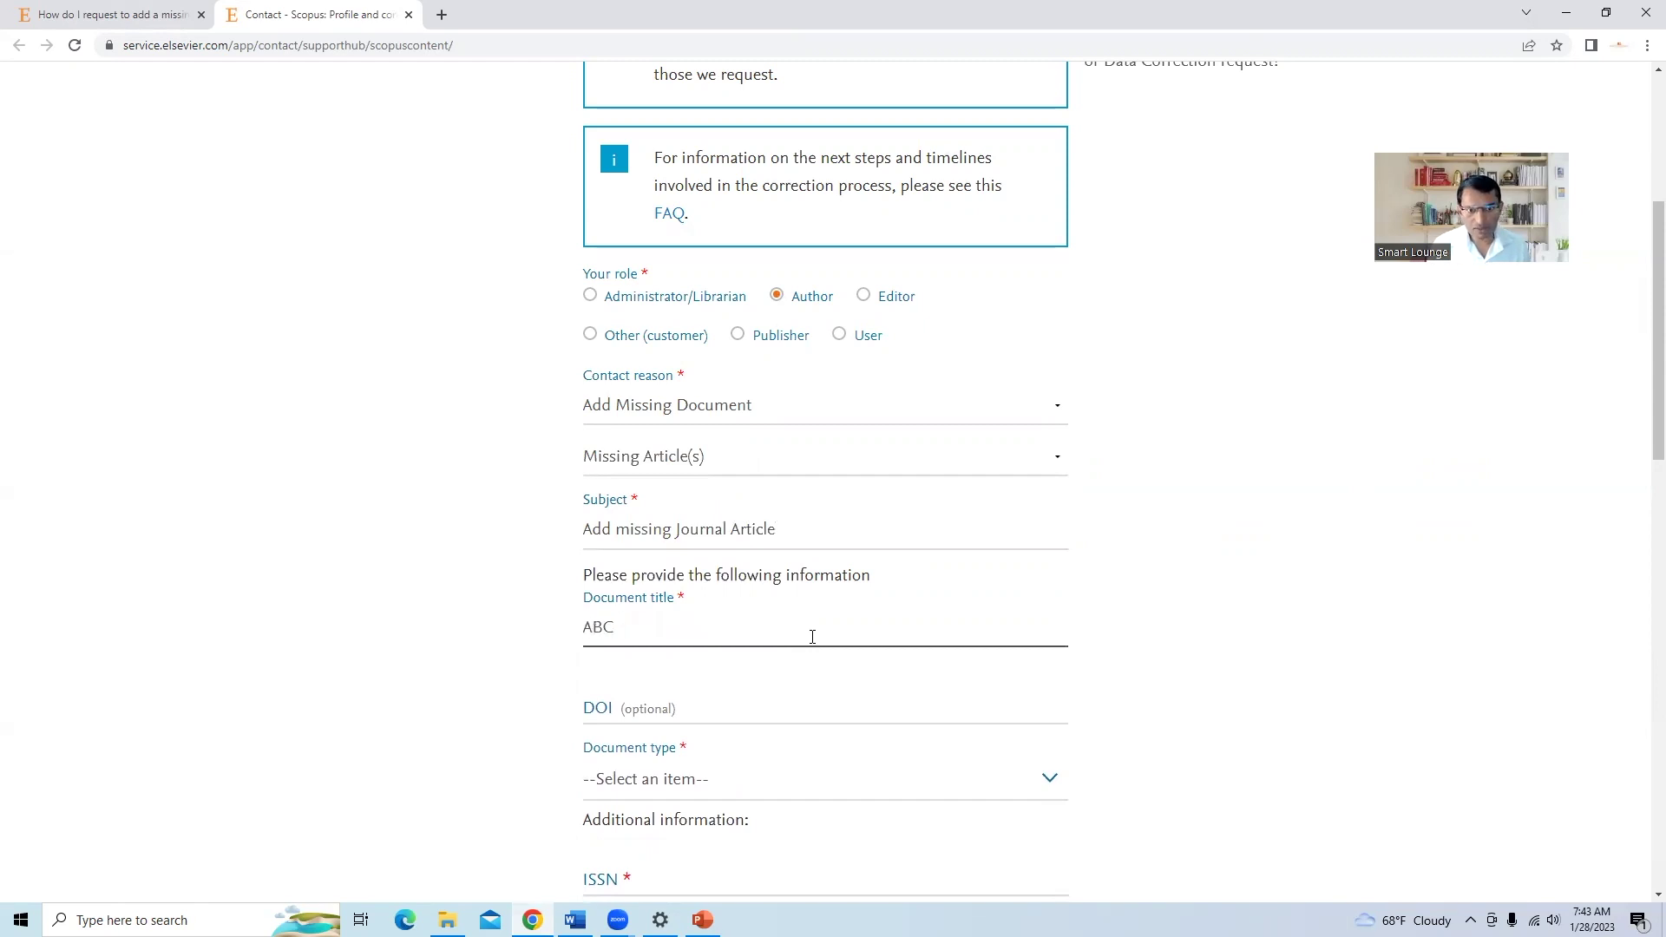
scroll(1639, 449, "down", 2)
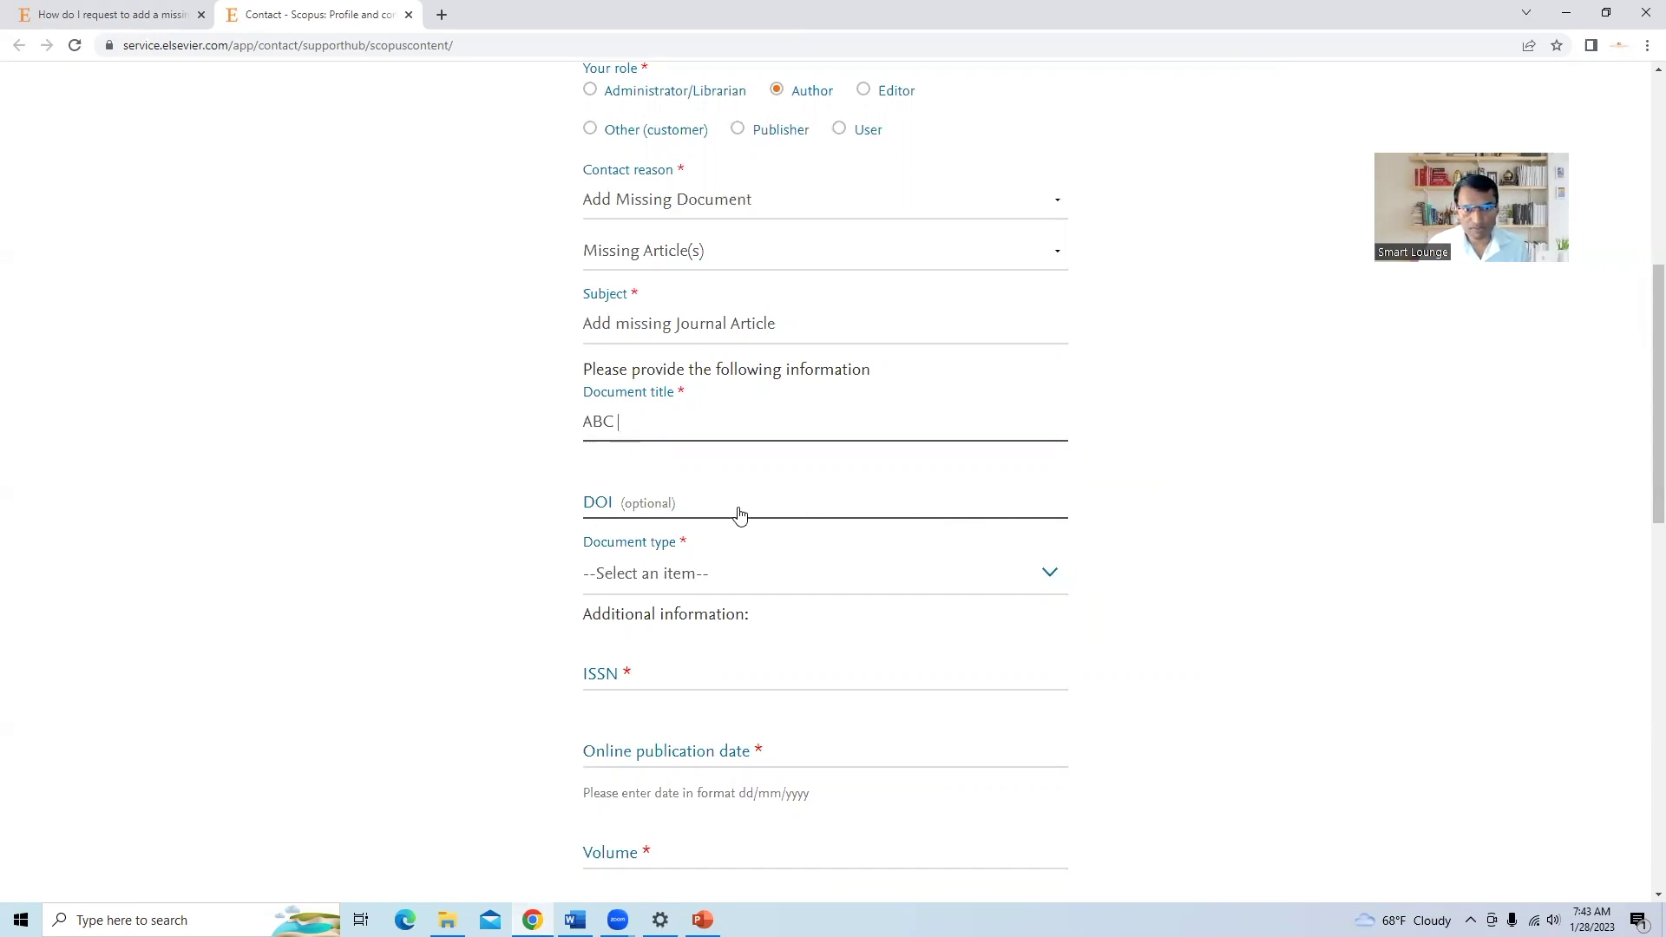
left_click(1045, 575)
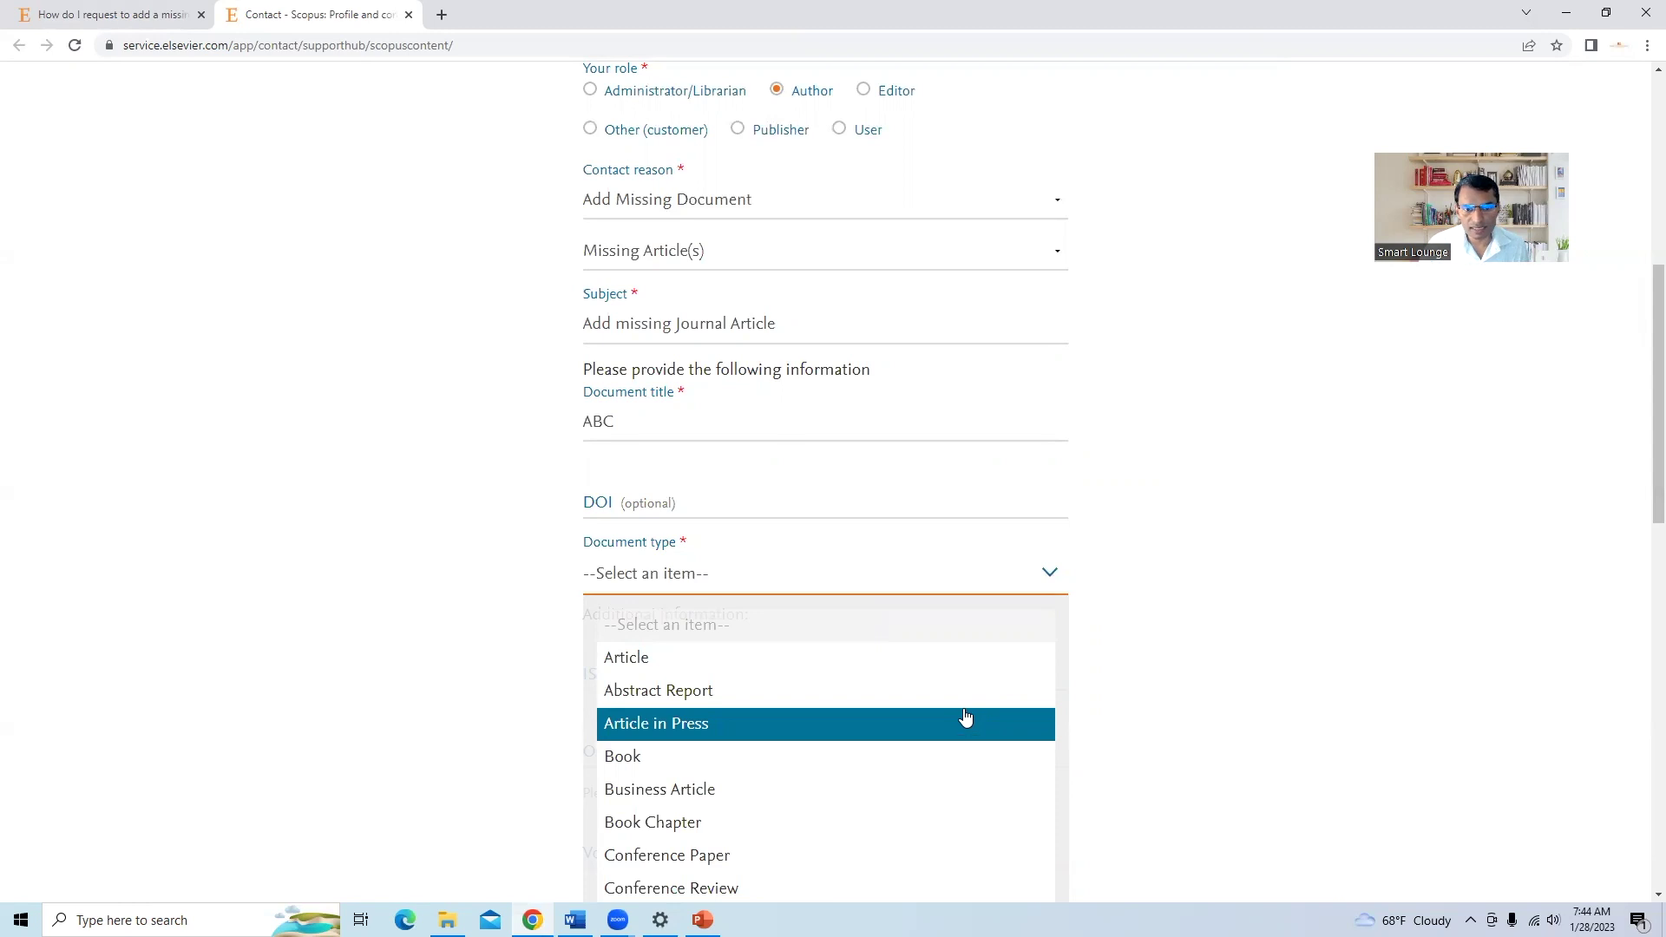
left_click(965, 667)
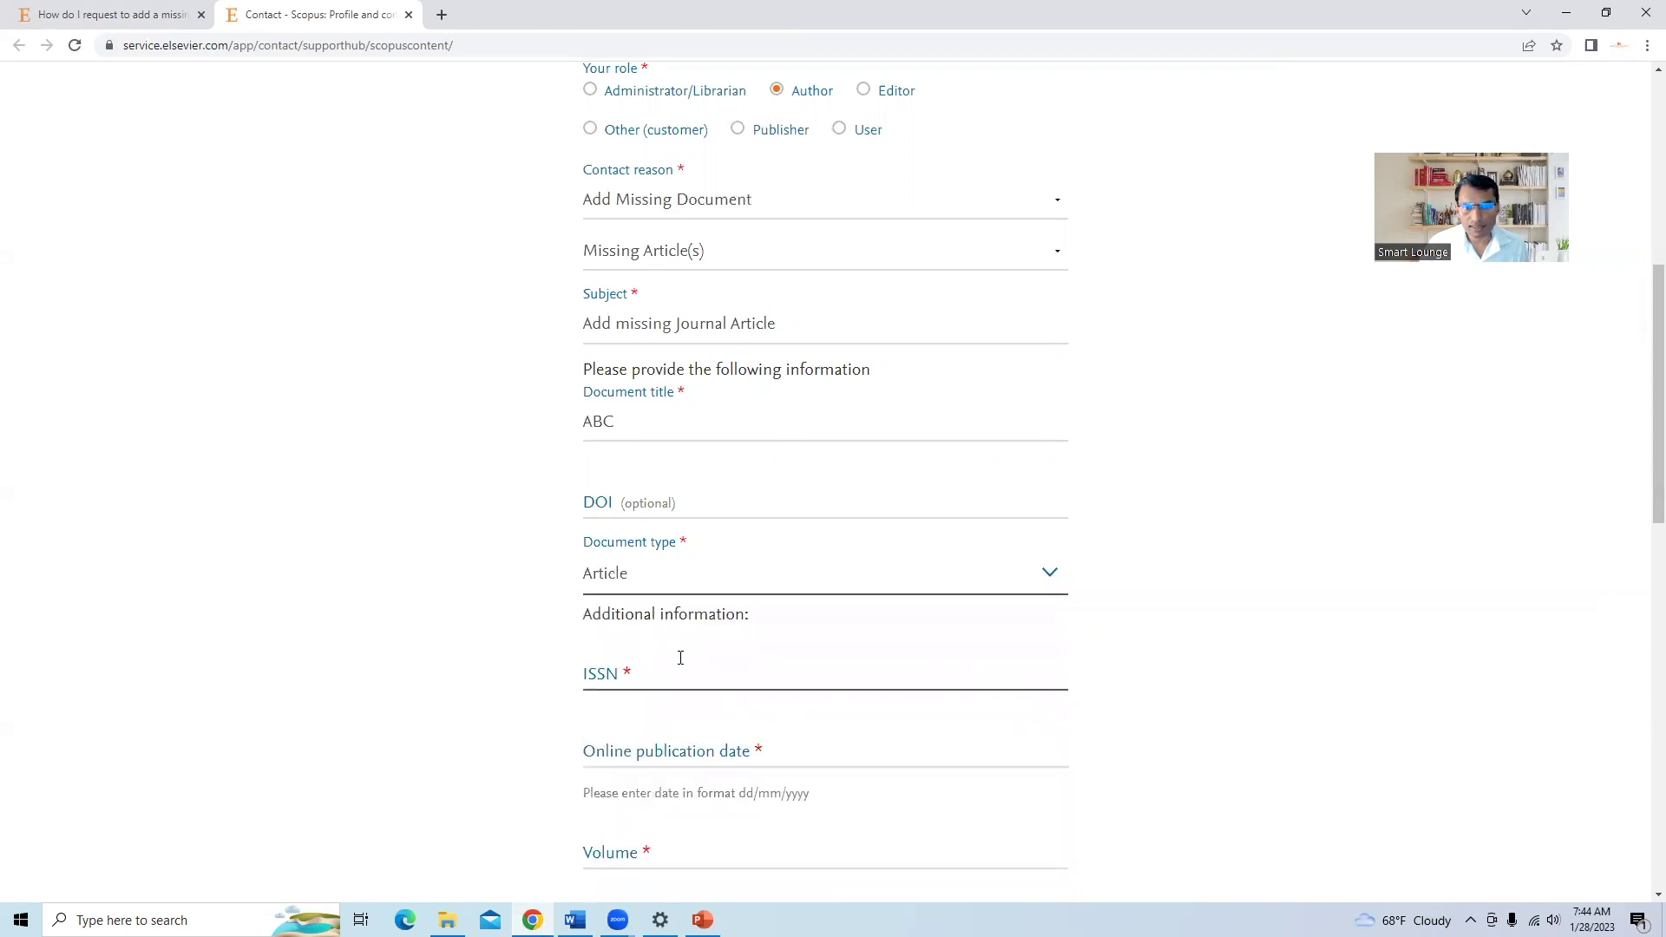
scroll(1641, 482, "down", 1)
scroll(1640, 492, "down", 3)
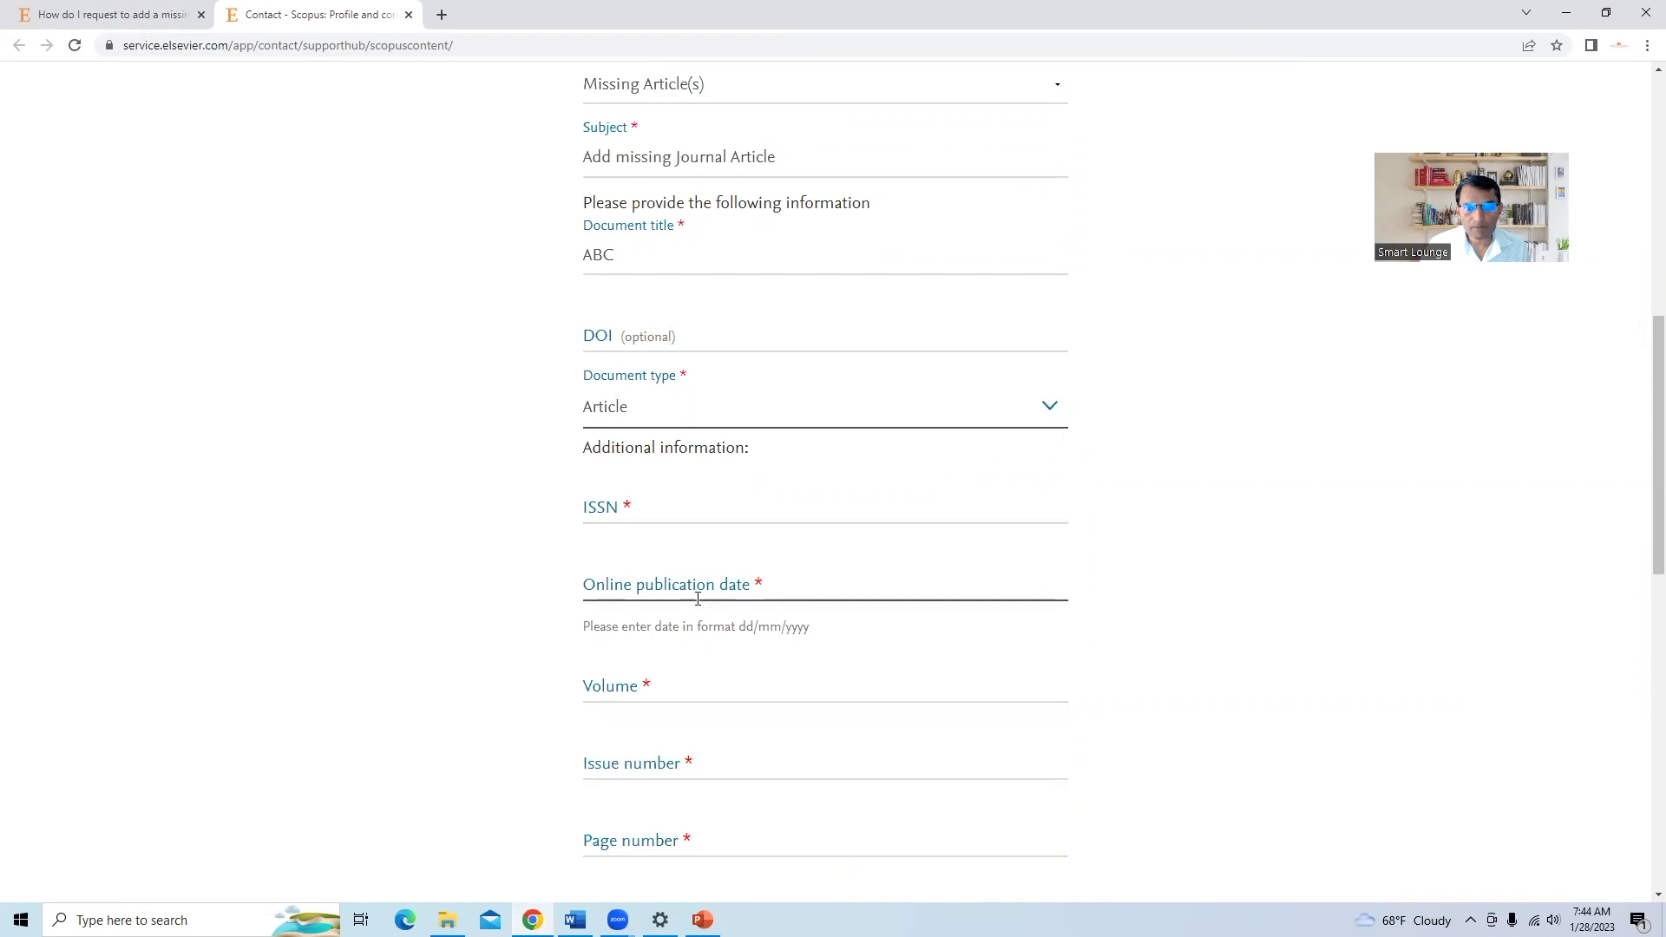
left_click_drag(738, 629, 823, 649)
left_click(824, 650)
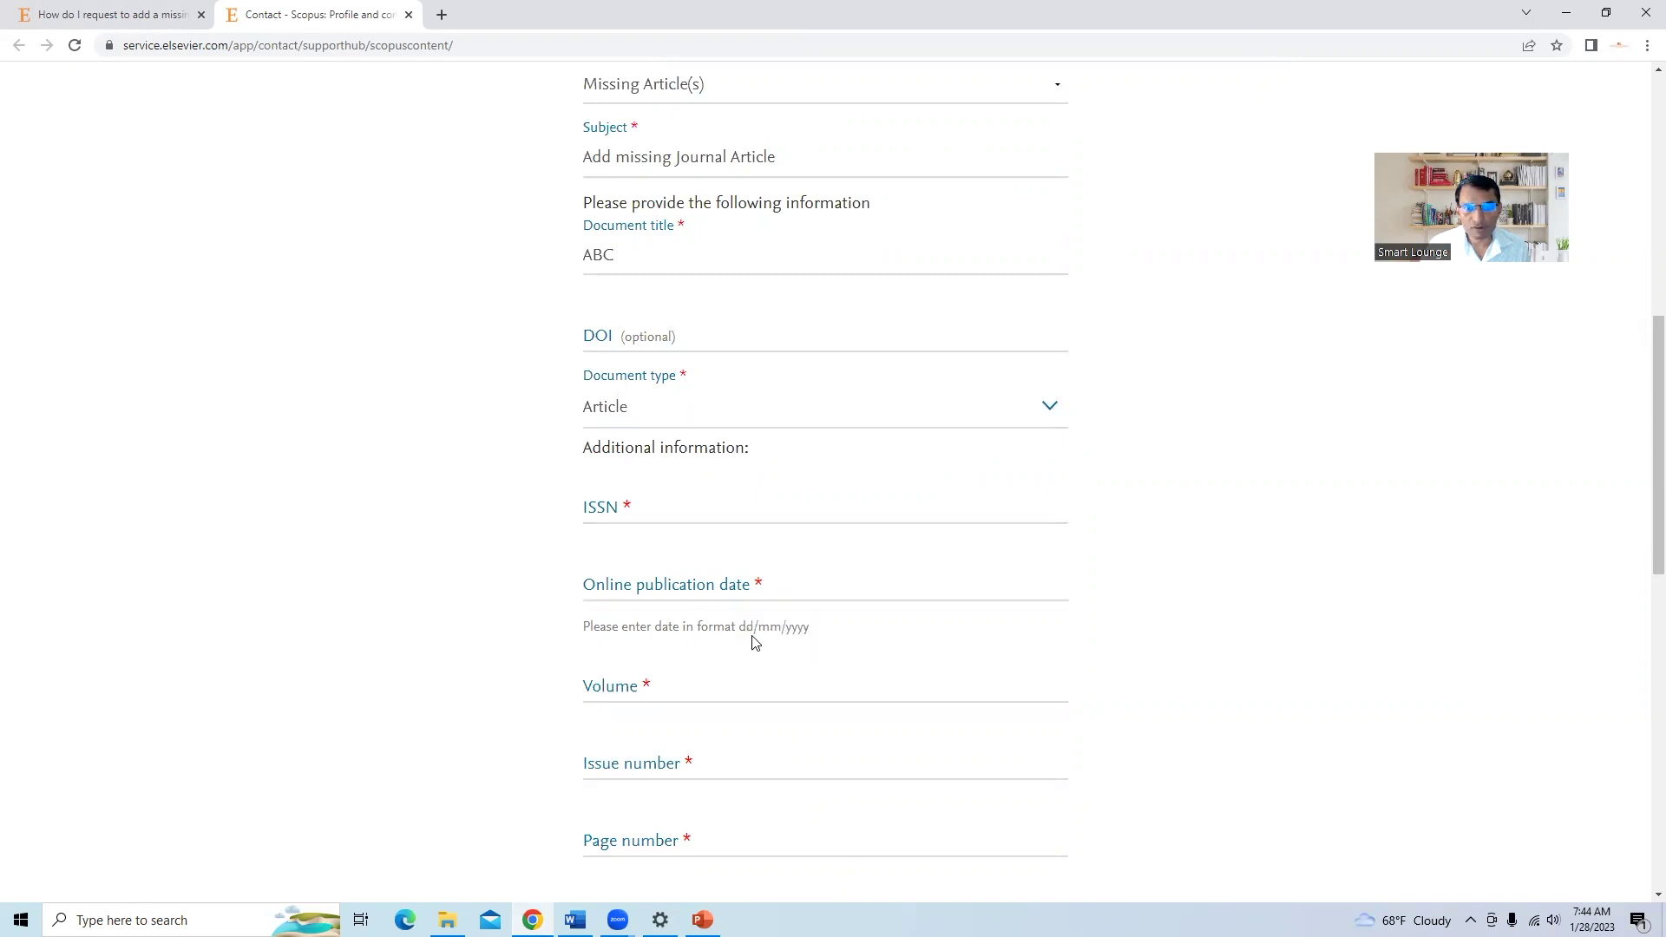
scroll(1642, 525, "down", 2)
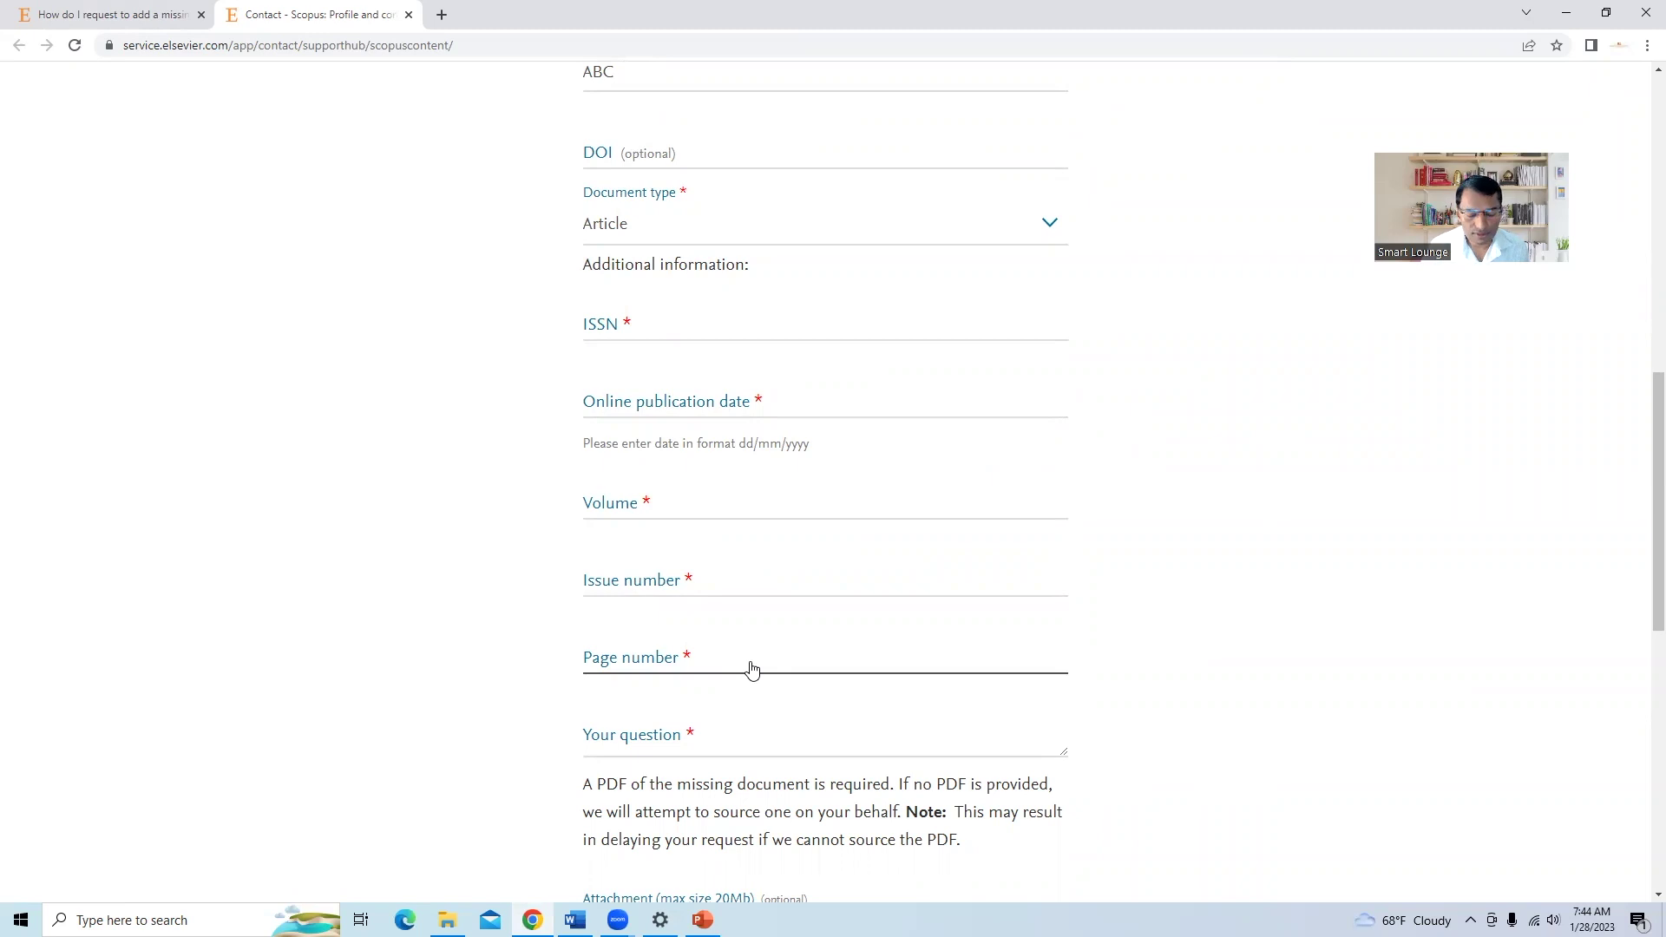
Type the question 'Add Journal article in scopud author pro' into the Your question box.
left_click_drag(1642, 568, 1641, 618)
left_click(729, 595)
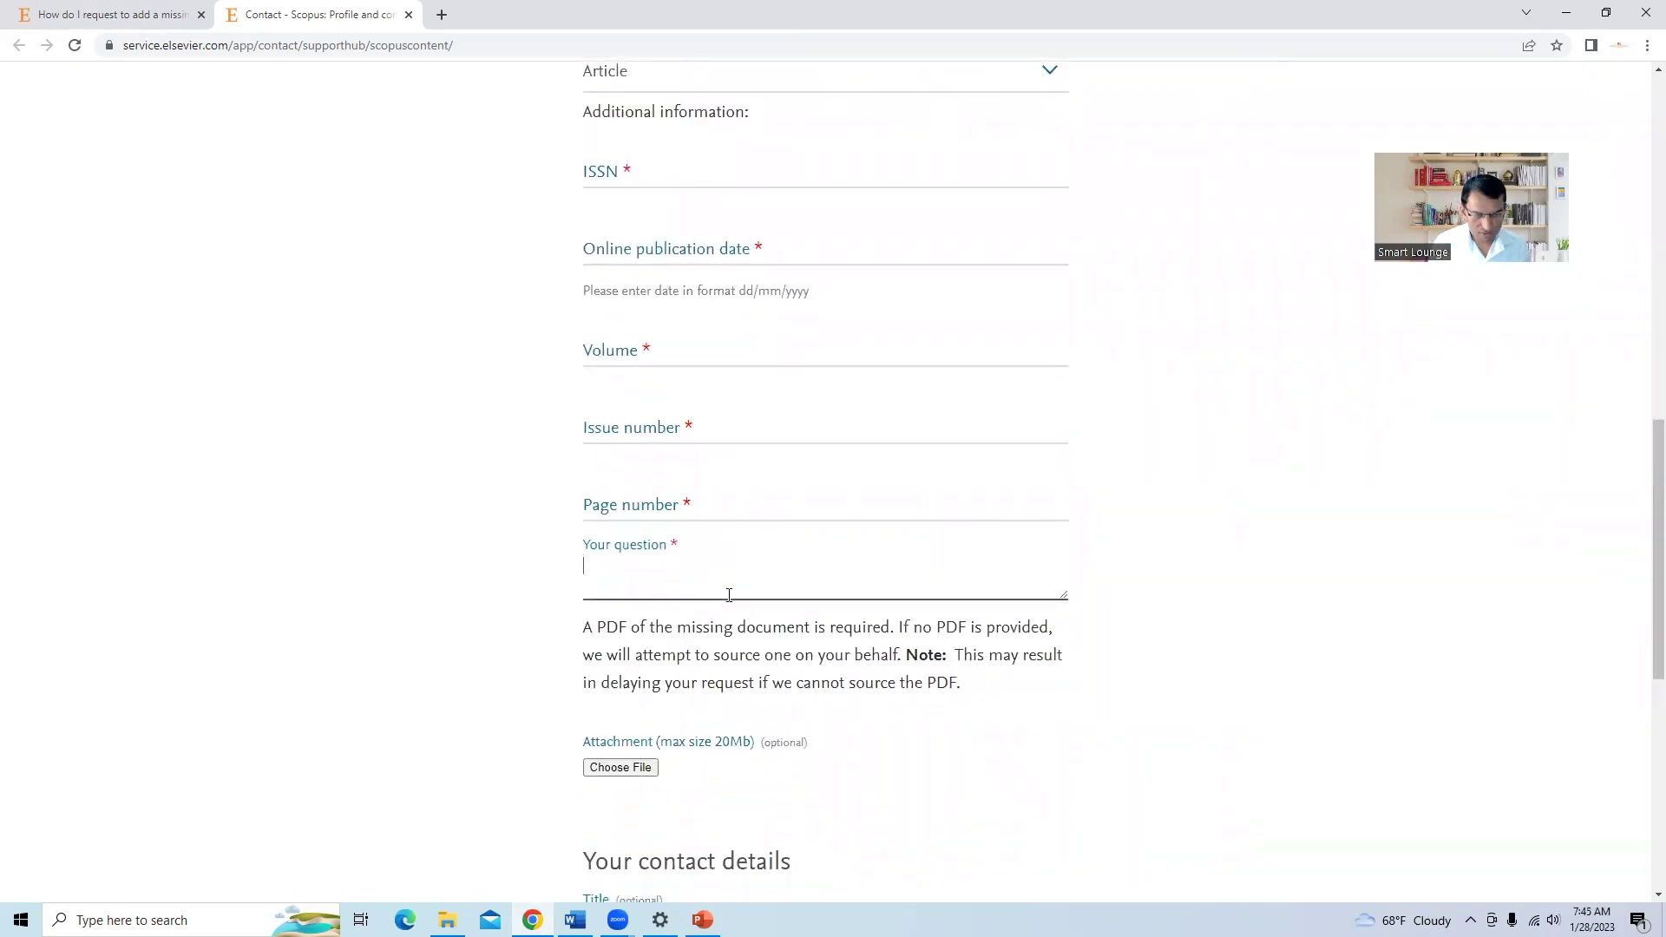
type("Add scopu")
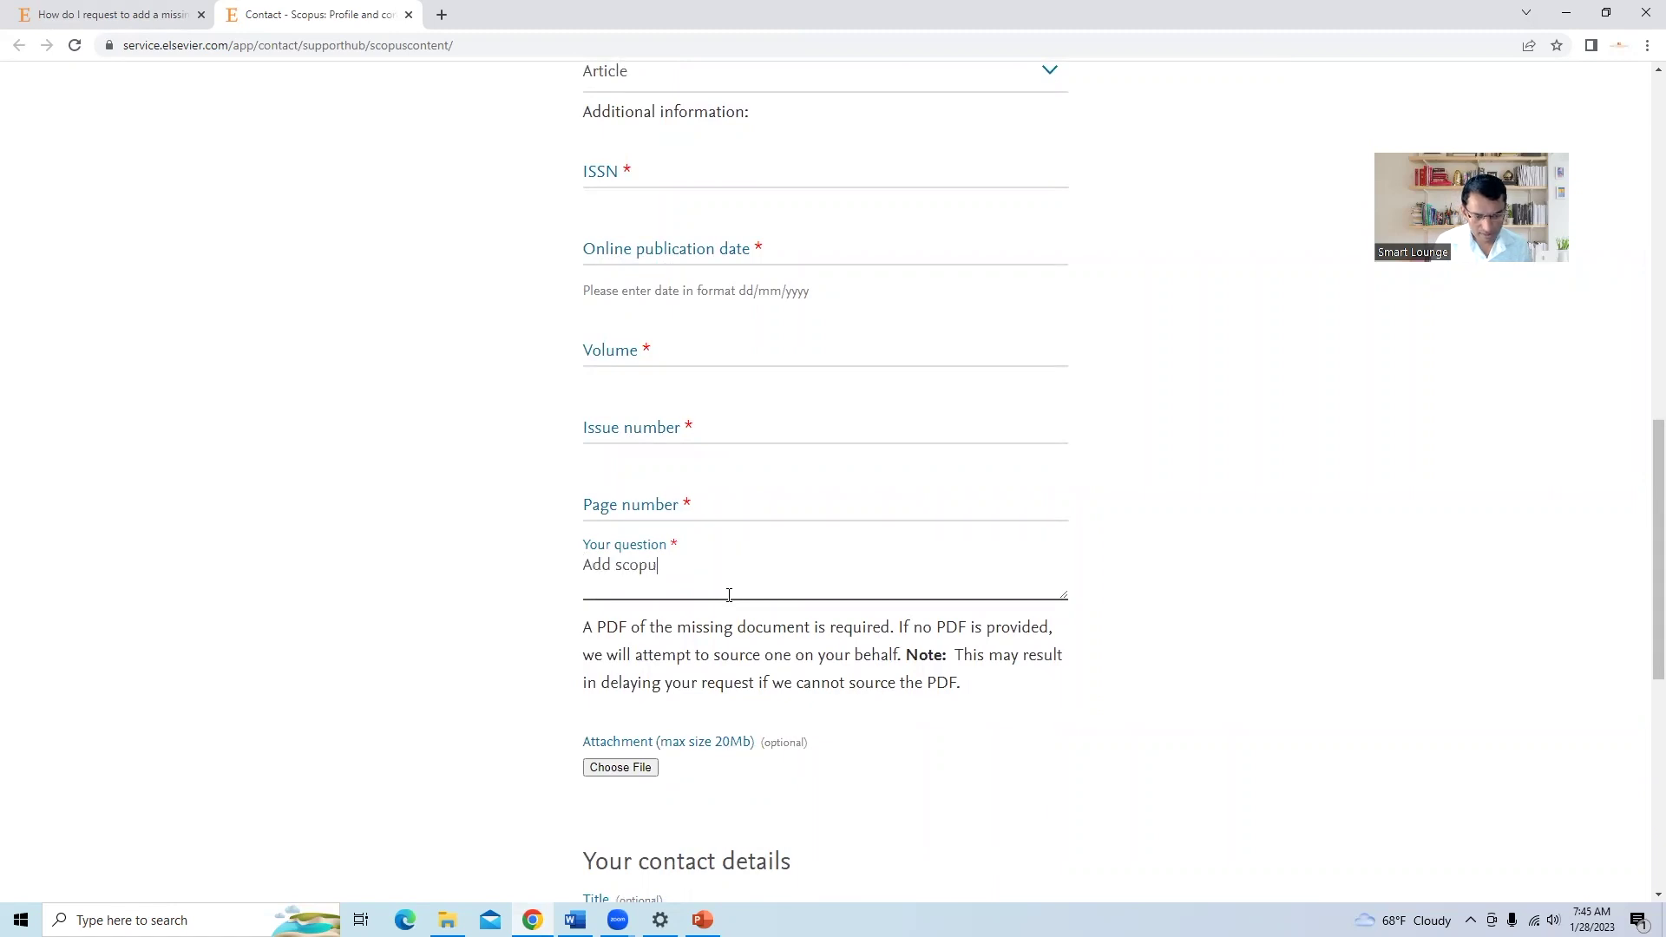
type("s")
key("BackSpace")
key("BackSpace")
key("BackSpace")
key("BackSpace")
key("BackSpace")
key("BackSpace")
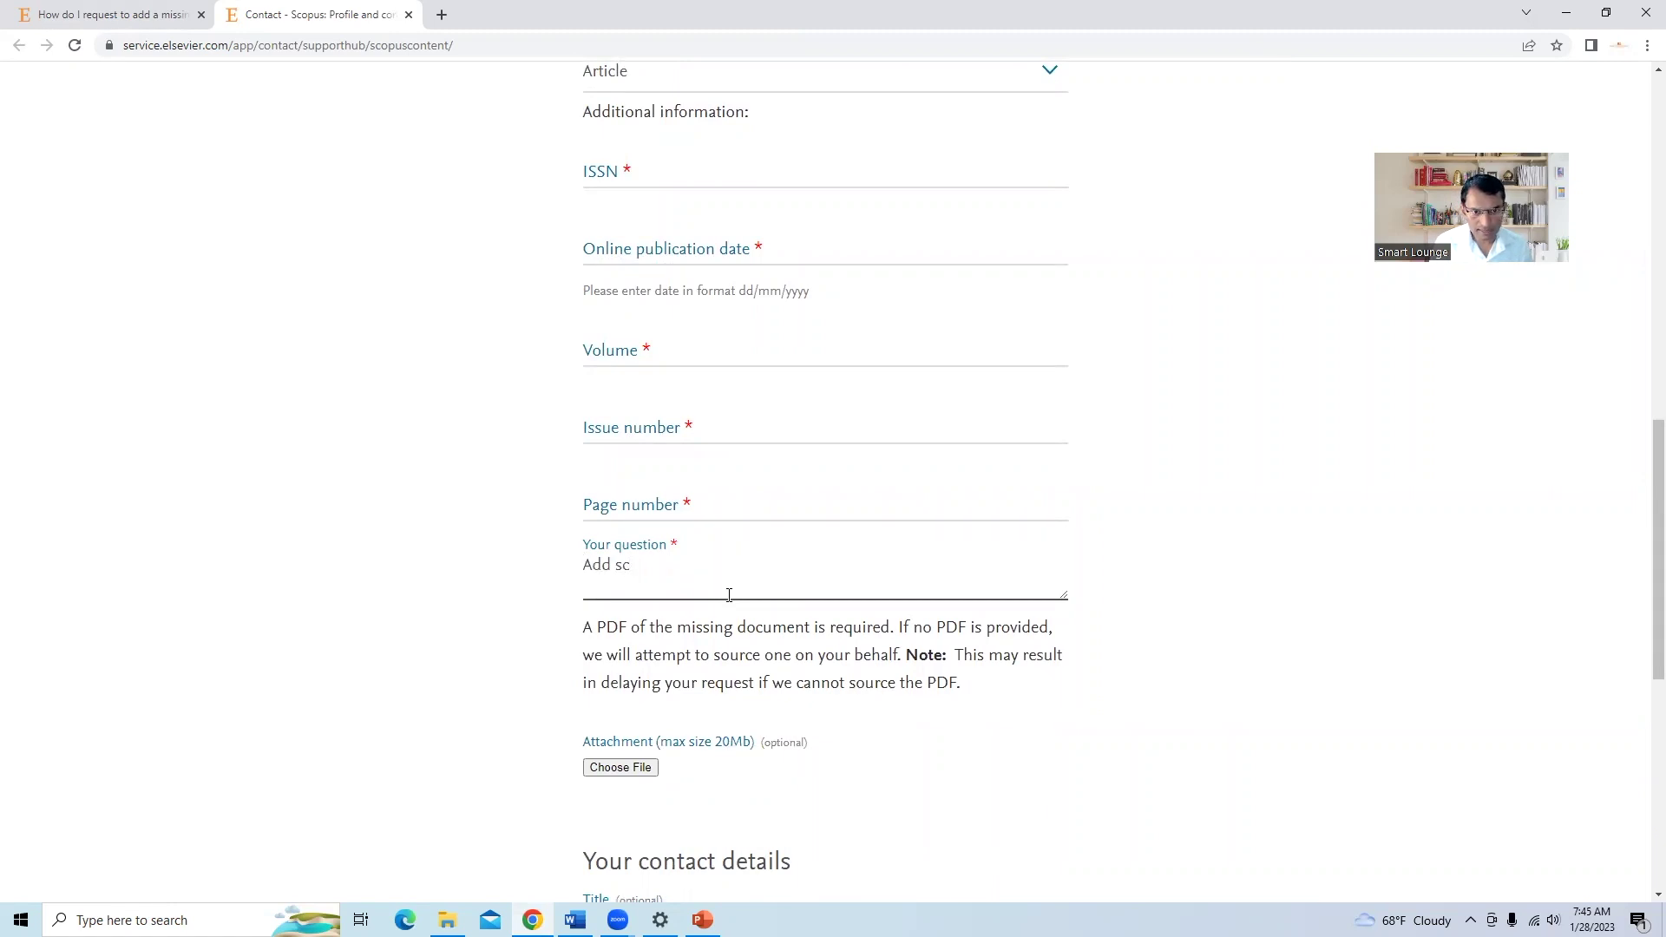
type("Journal ")
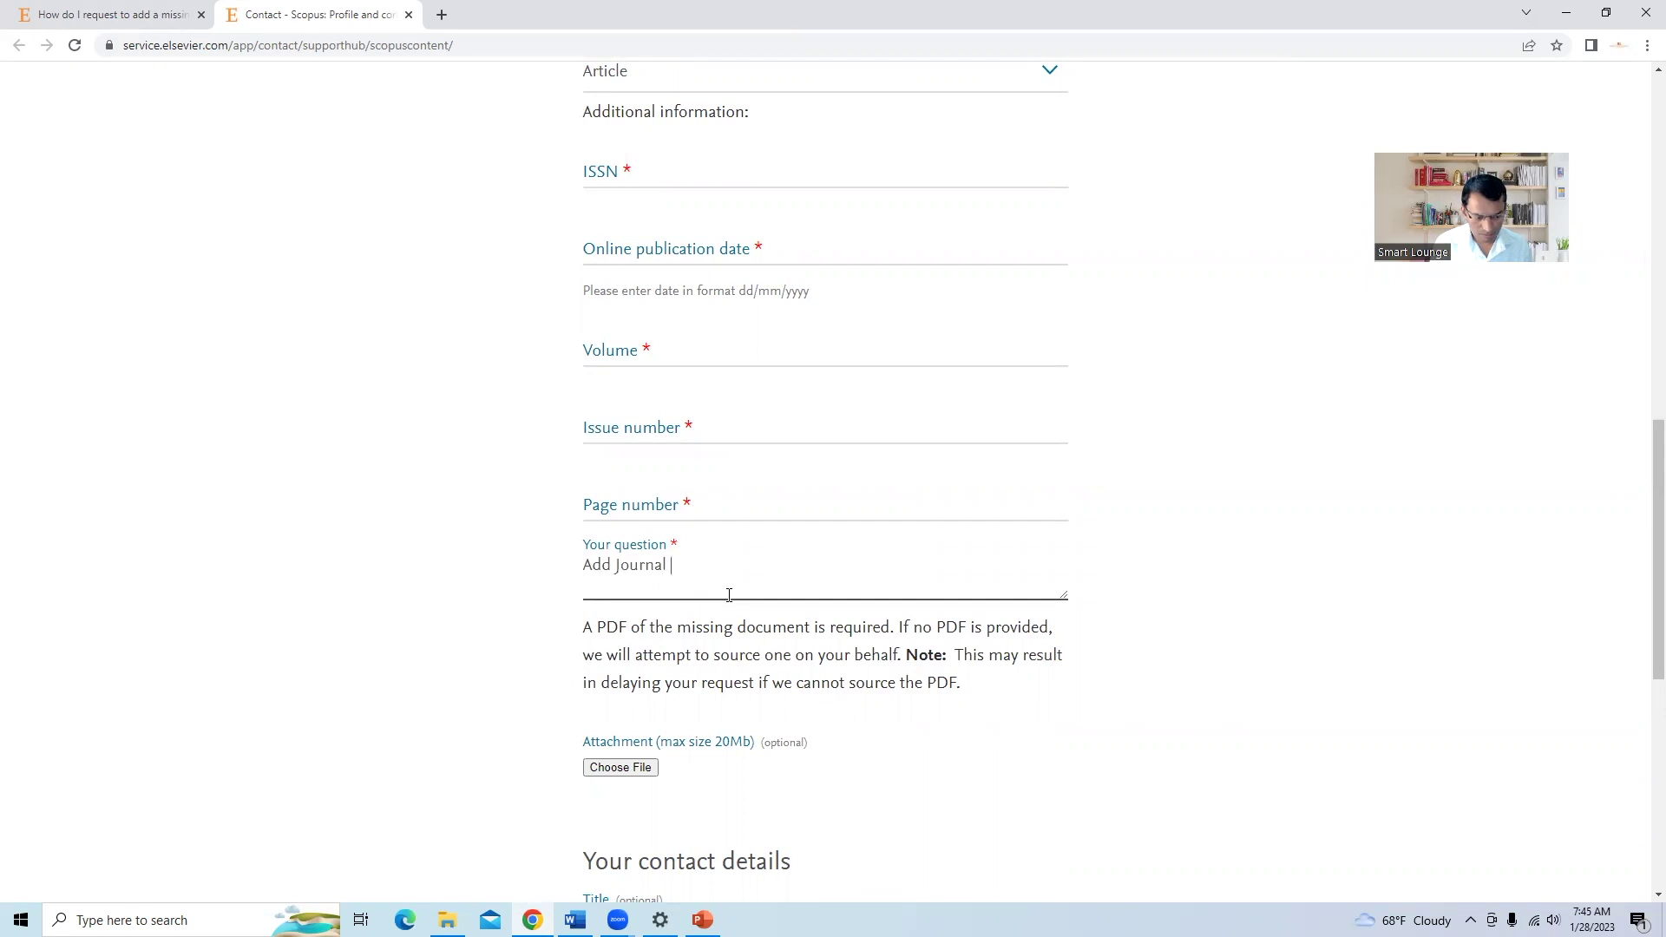
type("article in scopud author profile")
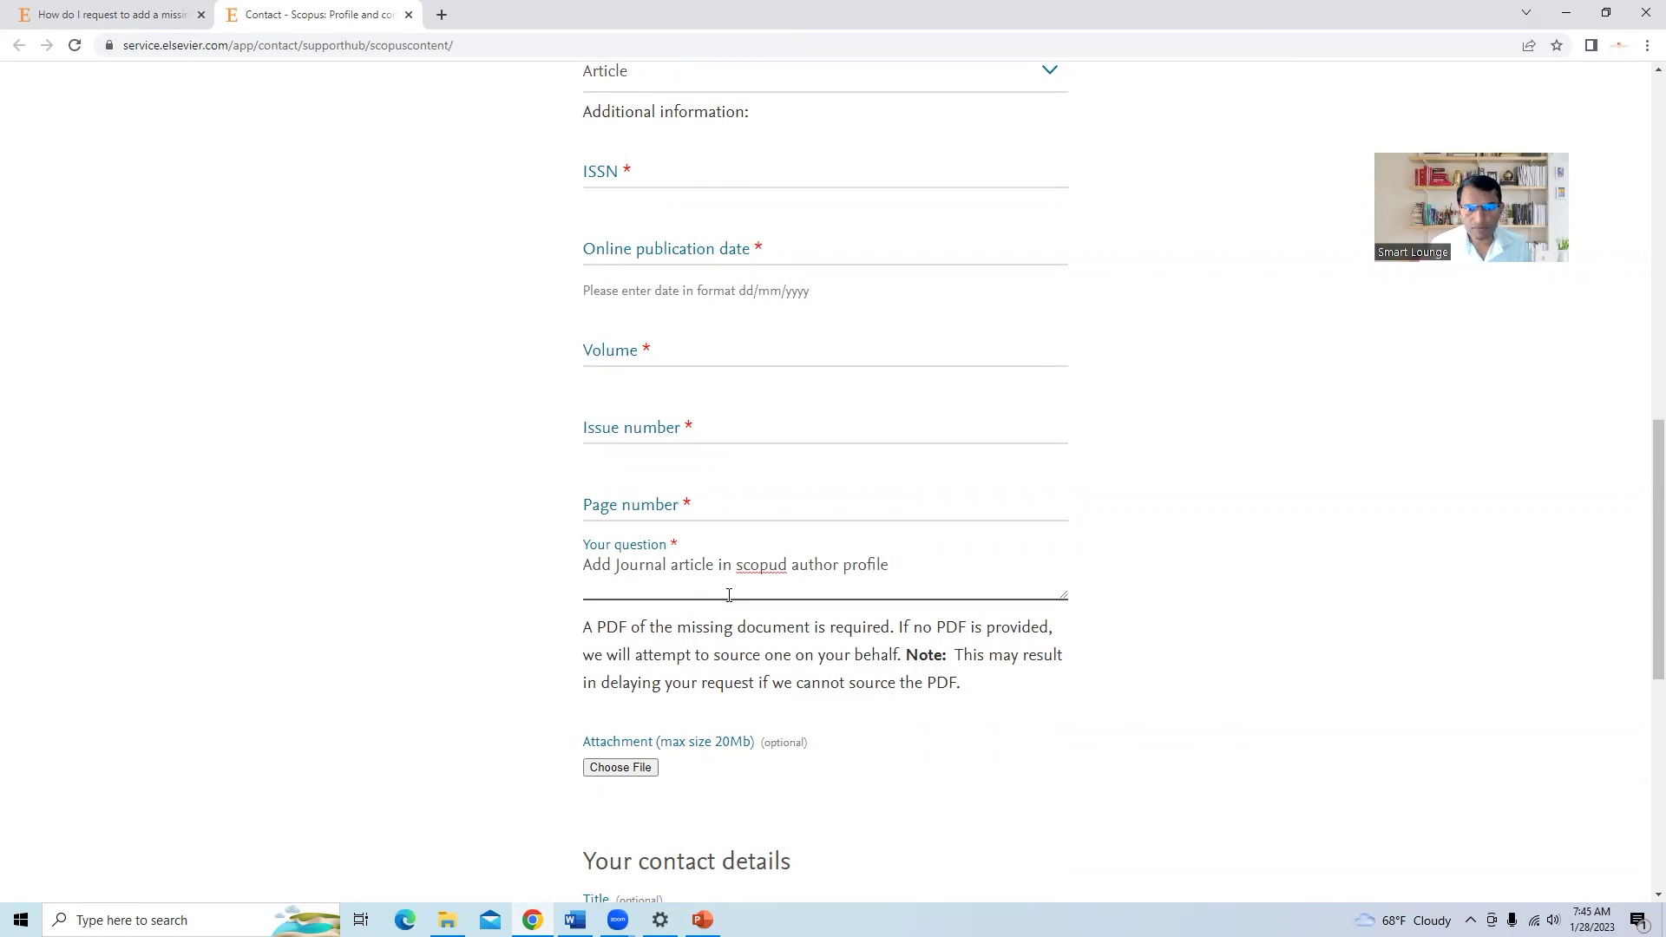
left_click_drag(1658, 528, 1658, 590)
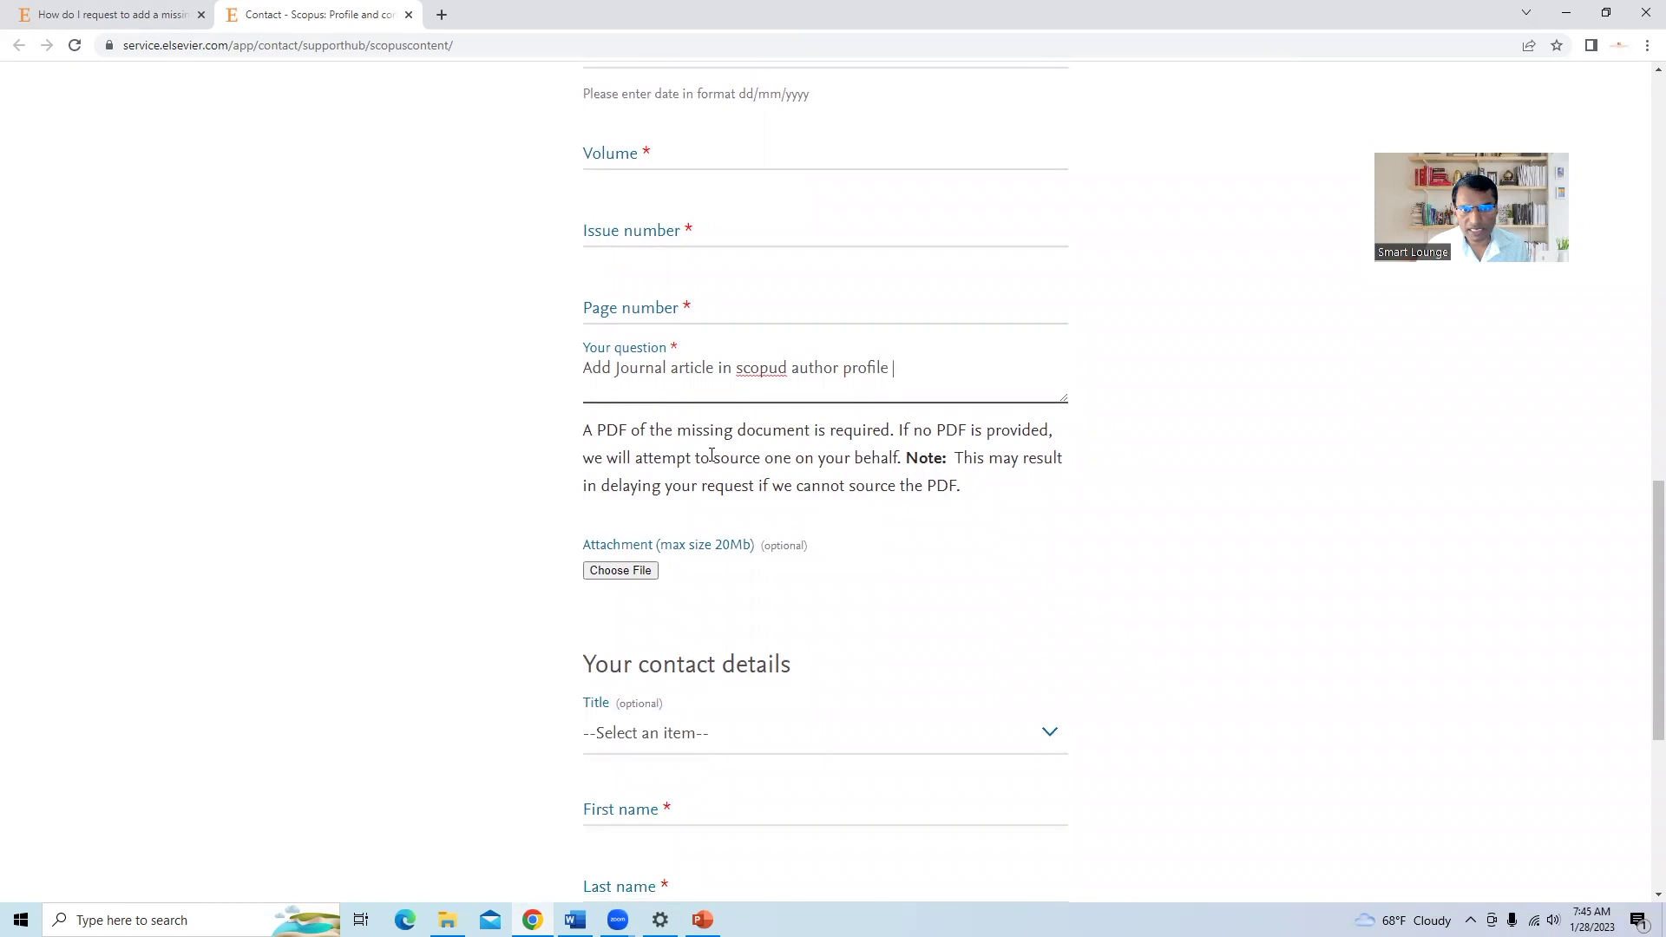
Highlight the note saying a PDF is required, then clear the highlight.
left_click_drag(582, 430, 886, 438)
left_click(1013, 496)
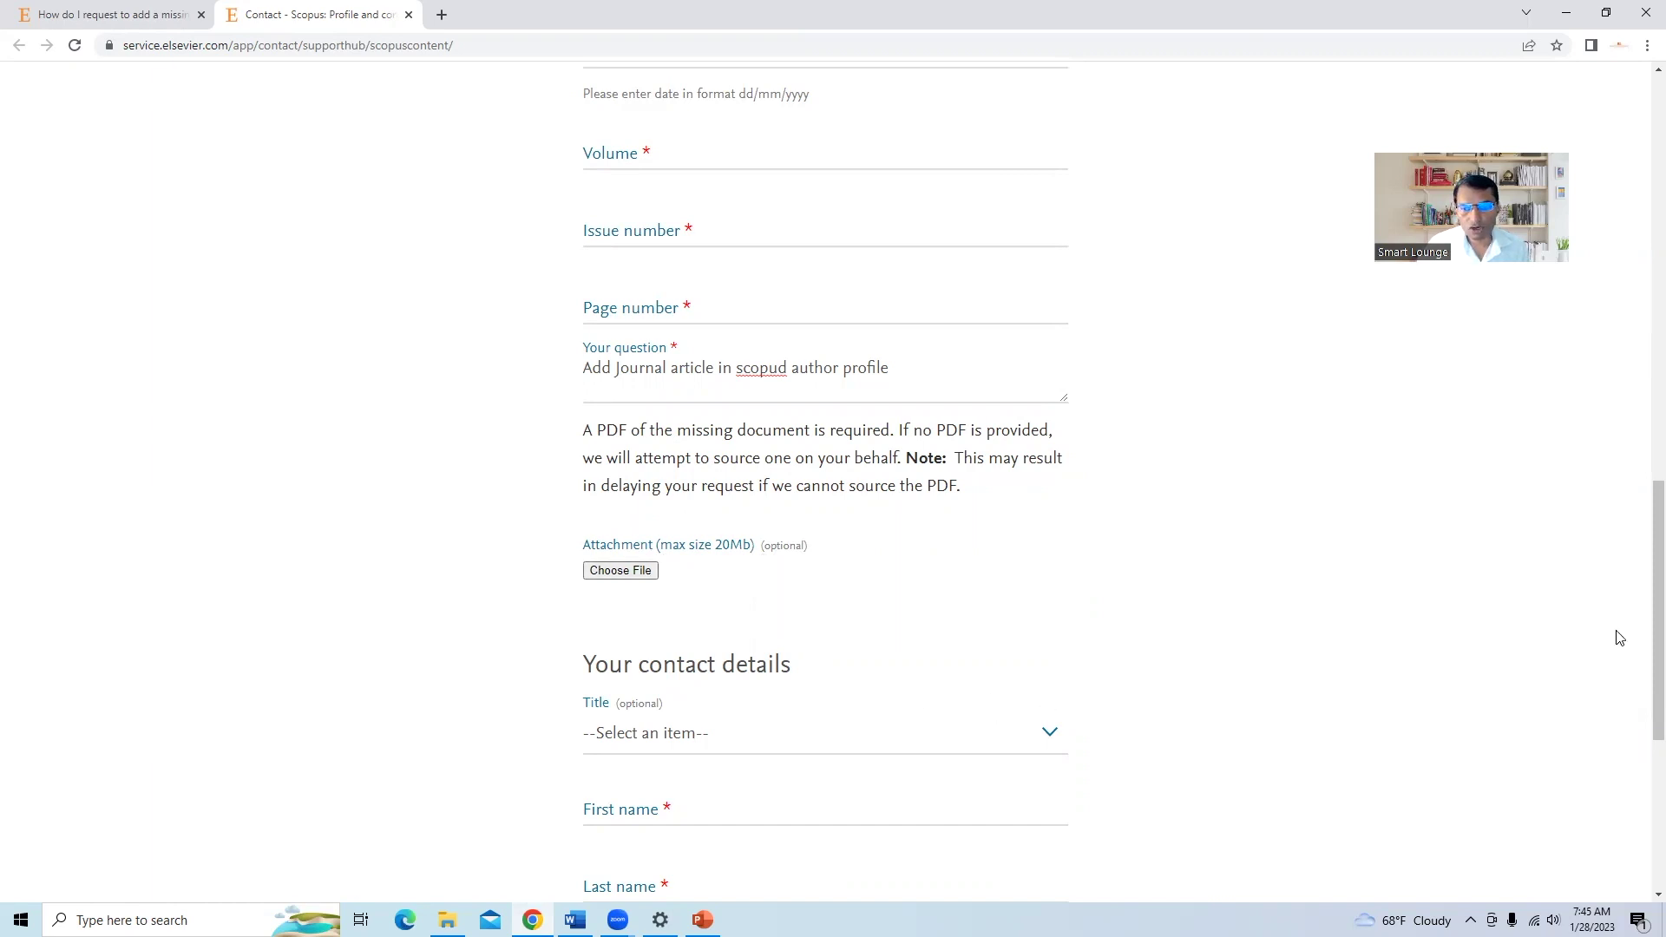
scroll(1640, 590, "down", 1)
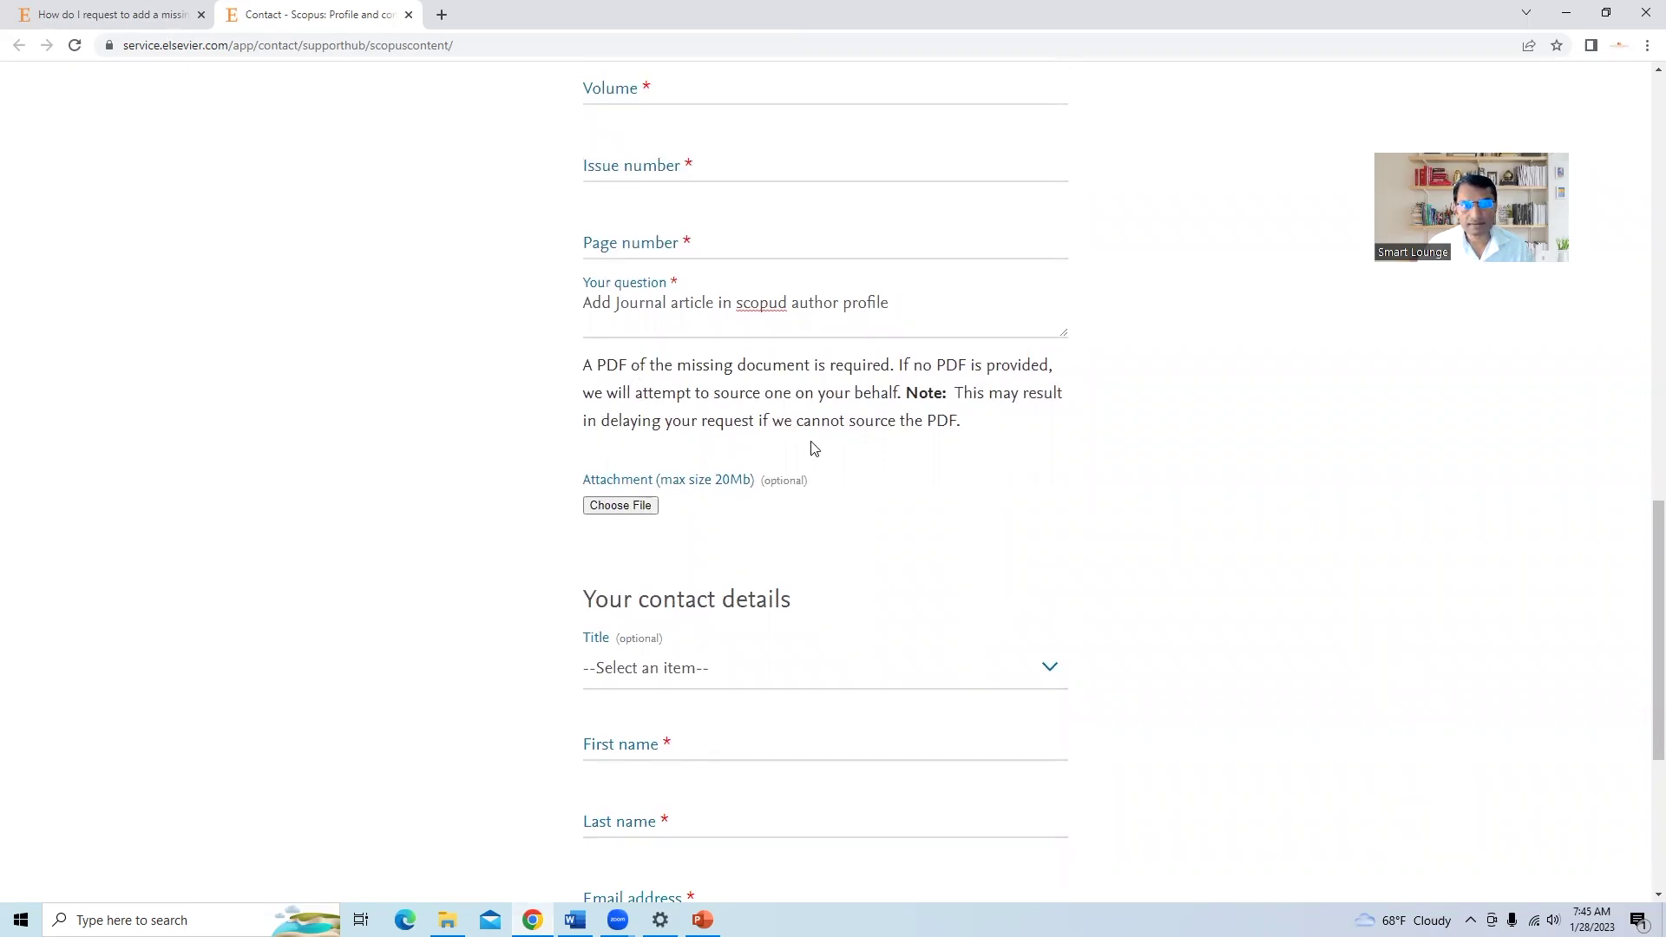
Delete the stray 'd' so the question reads 'scopus', and choose Mr as the contact Title.
left_click(783, 302)
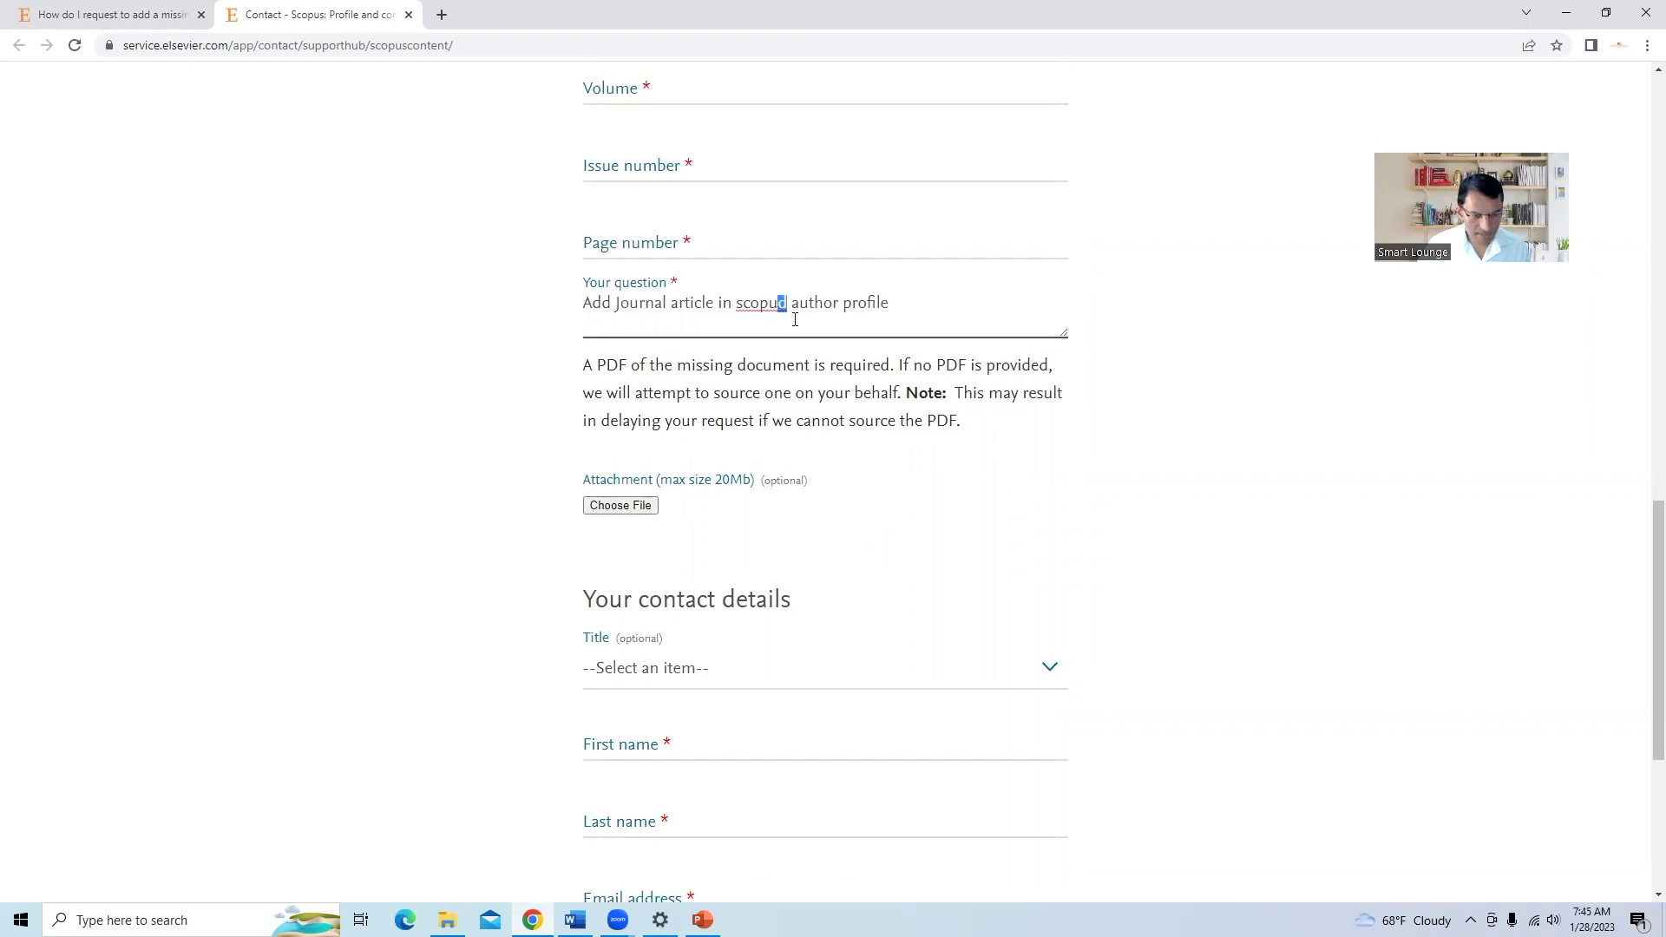
key("Delete")
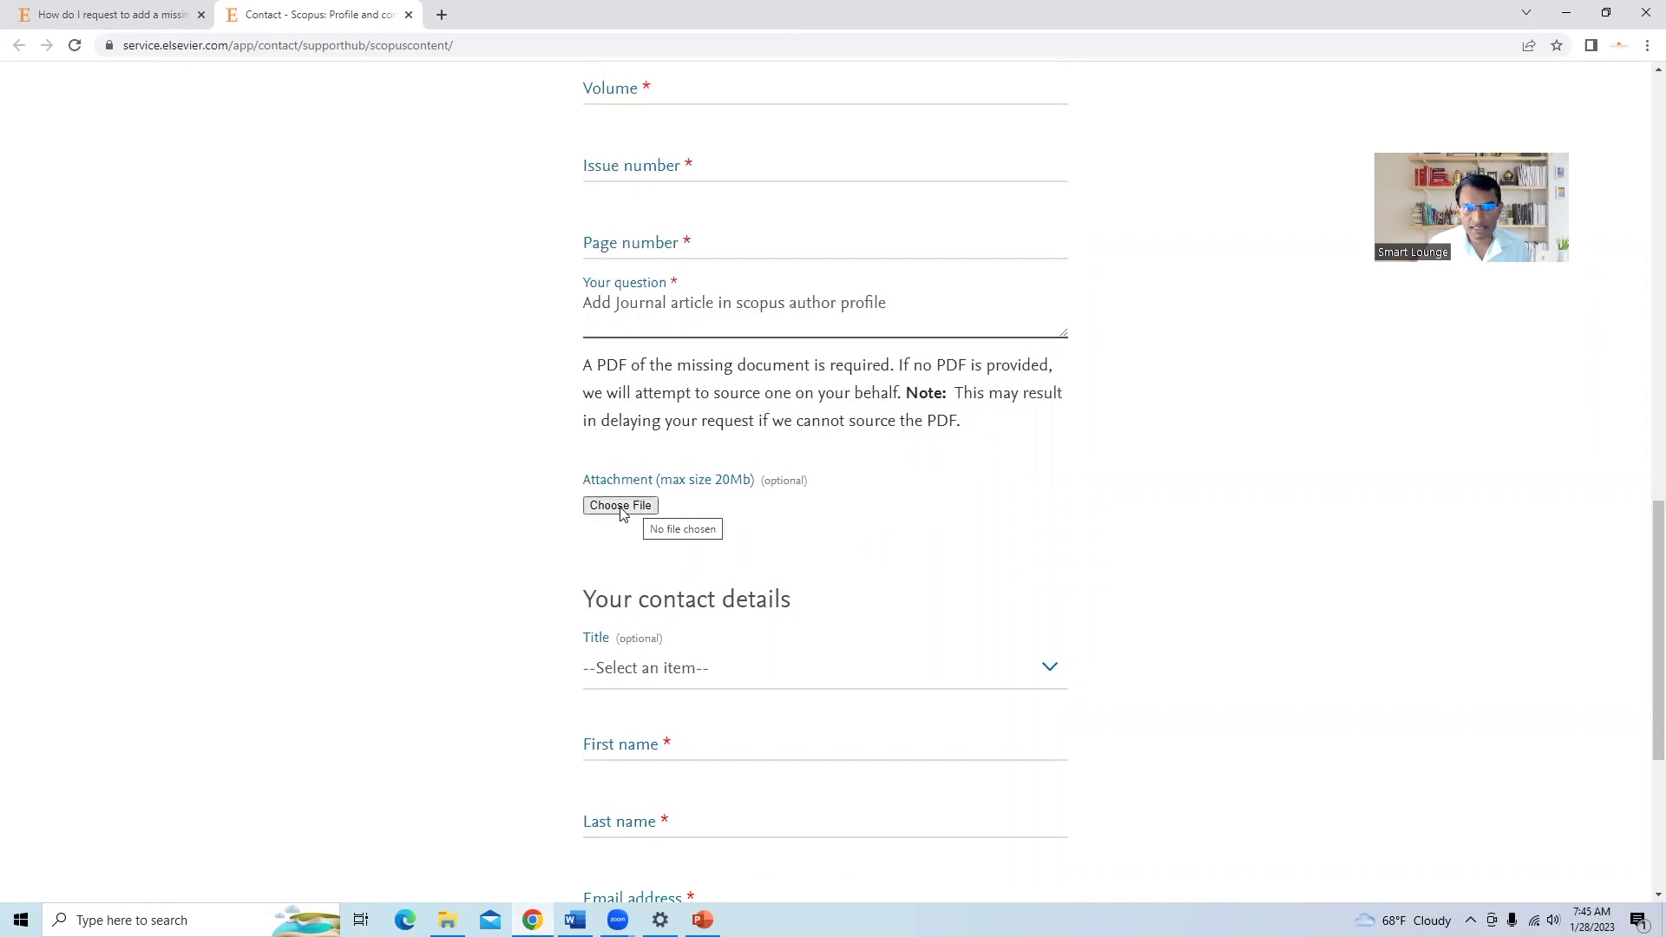
scroll(1640, 546, "down", 2)
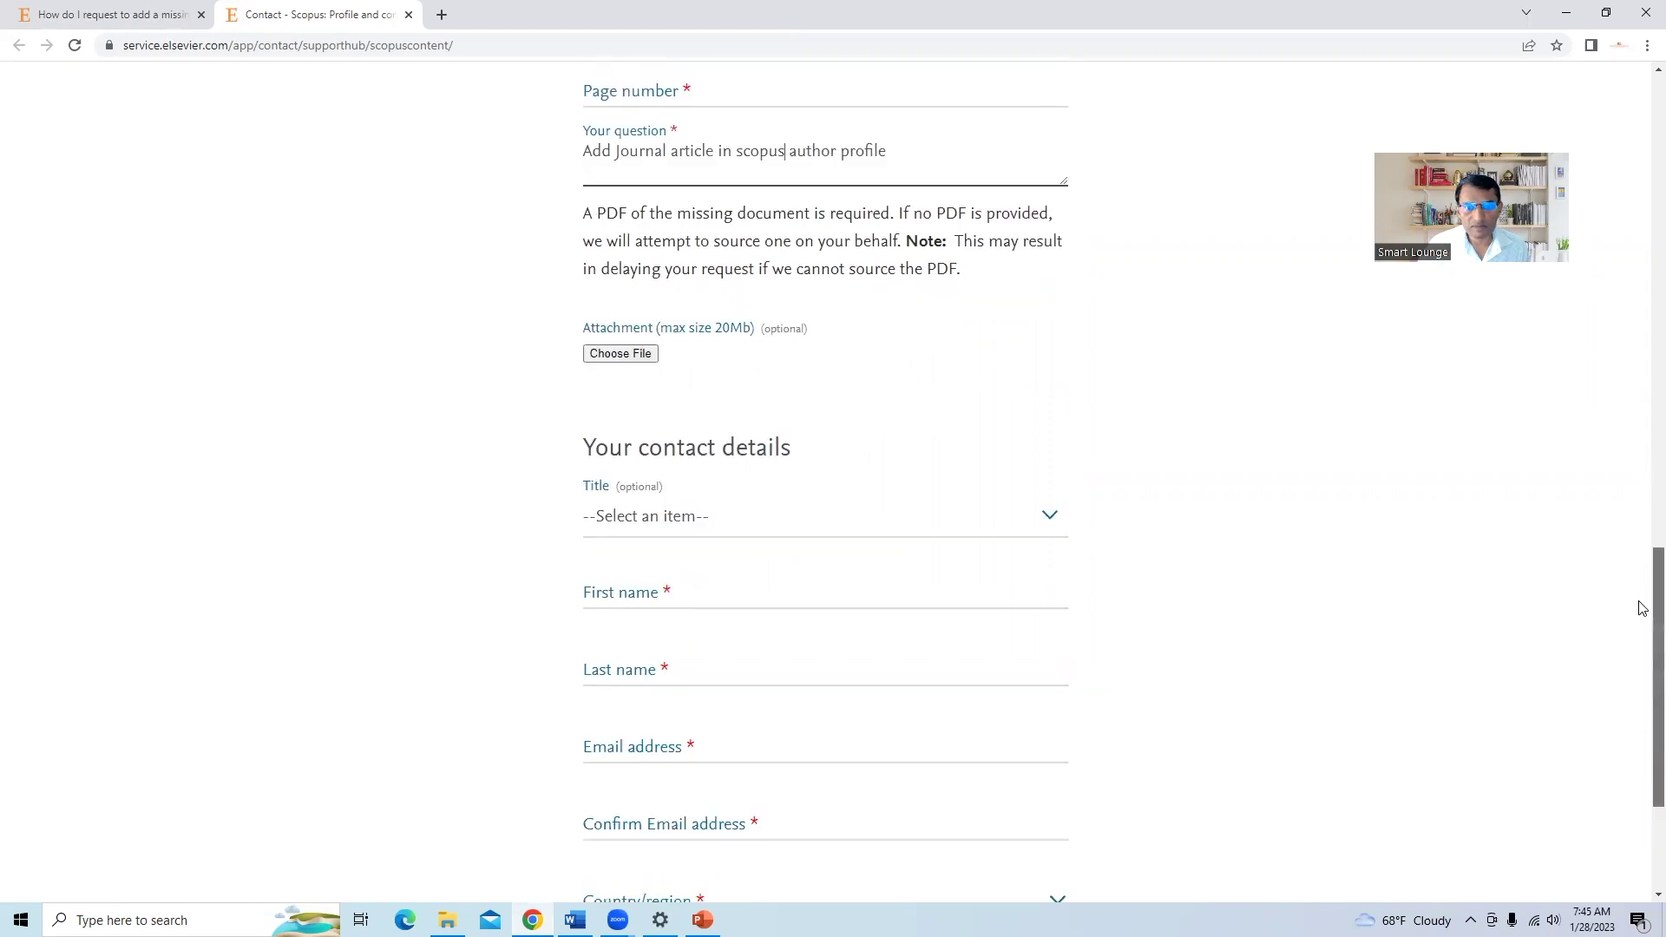
left_click(1051, 480)
left_click(997, 570)
left_click_drag(1658, 595, 1658, 662)
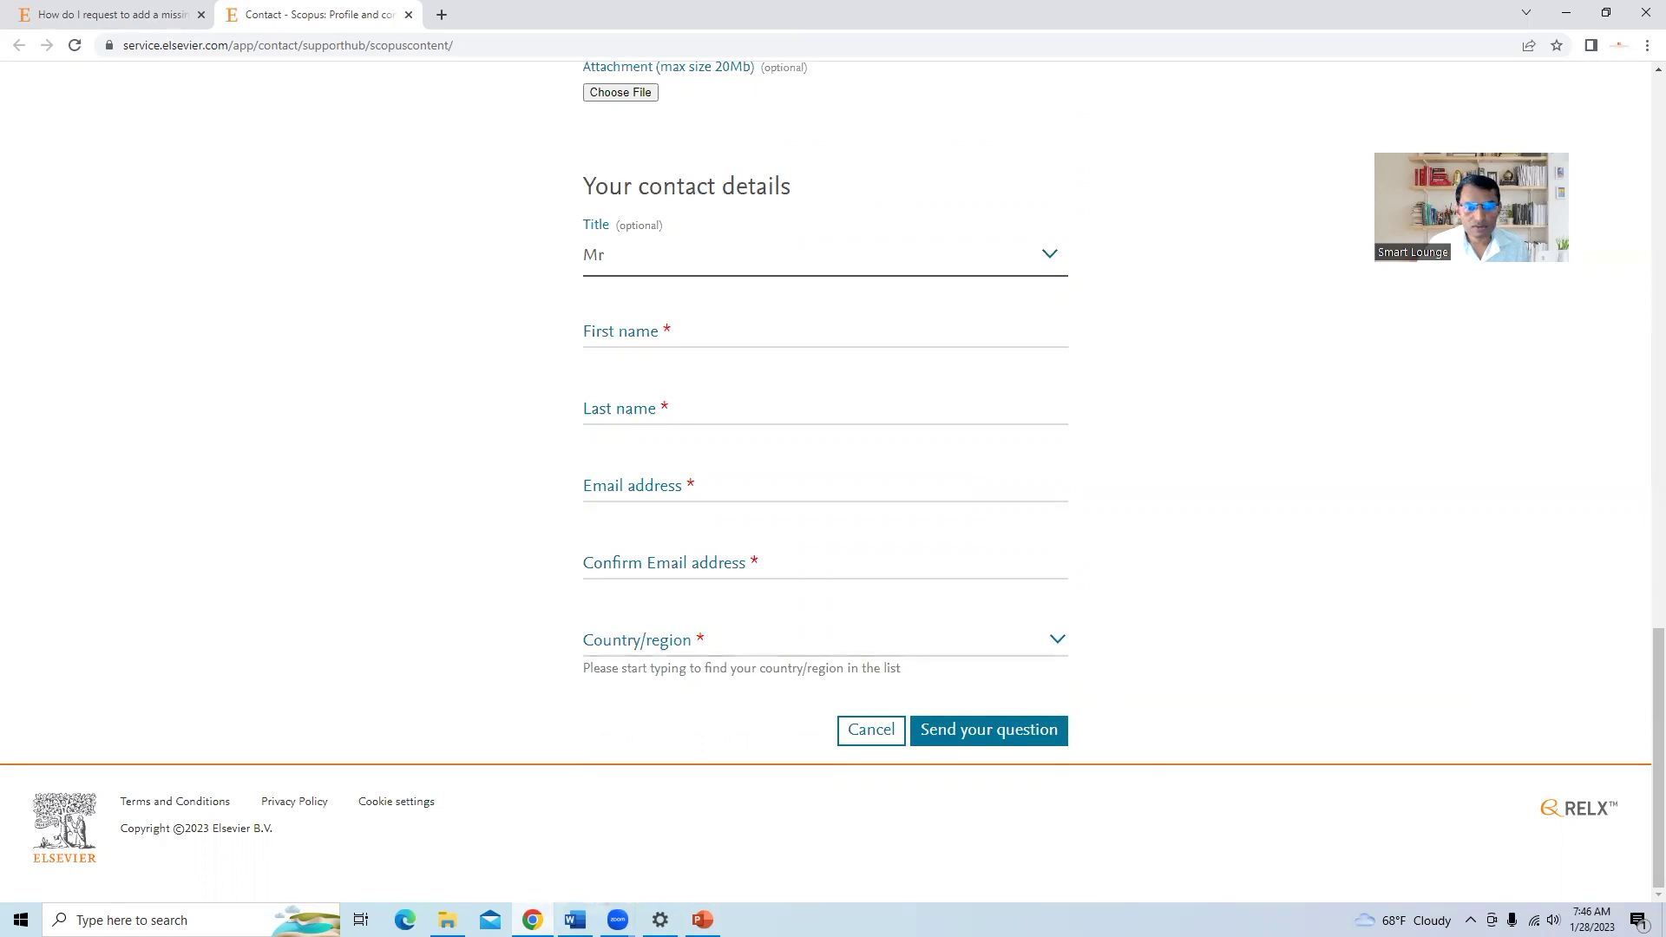
Return to the slide show and advance to slide 3, 'Thank you for watching'.
left_click(725, 907)
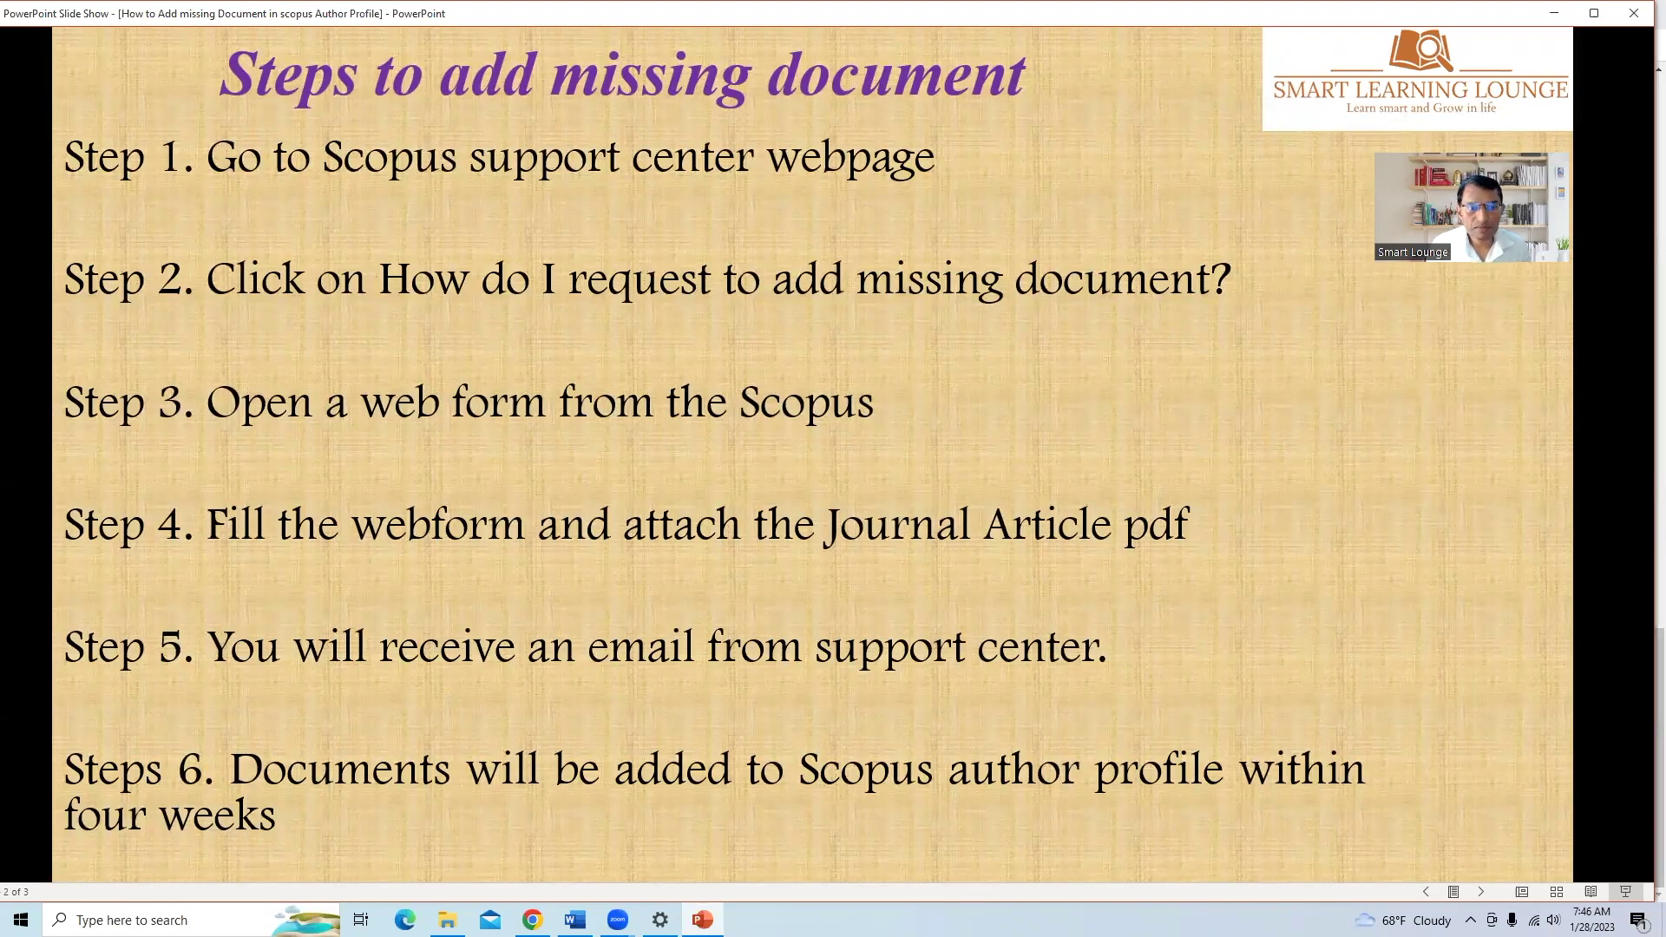
key("Right")
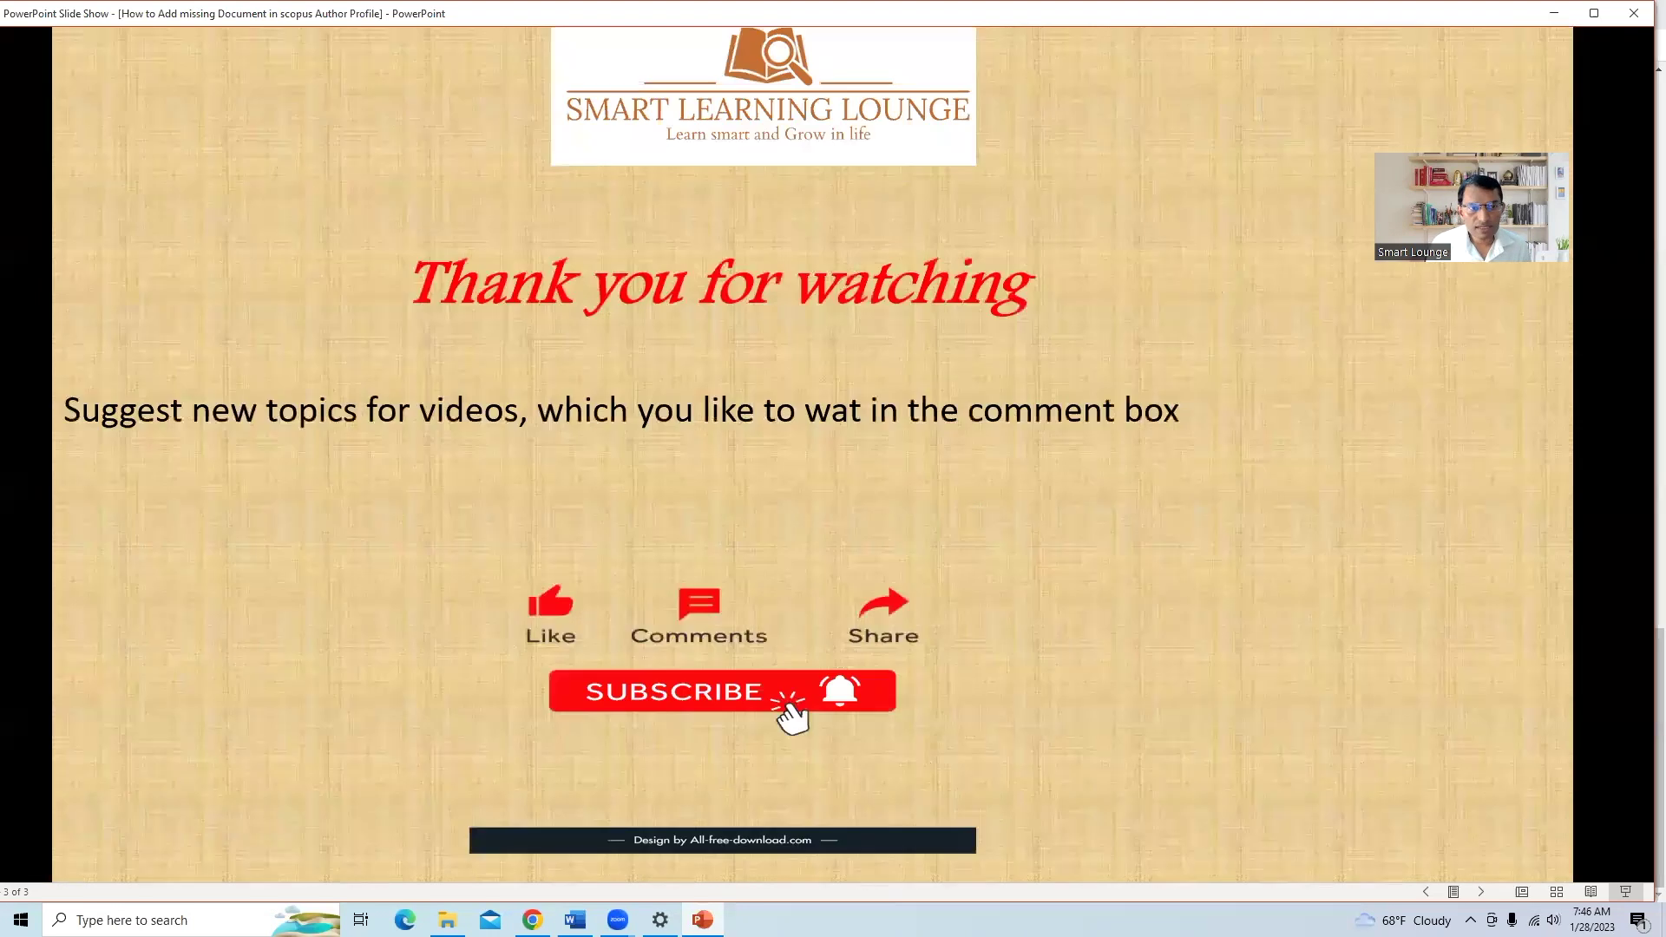